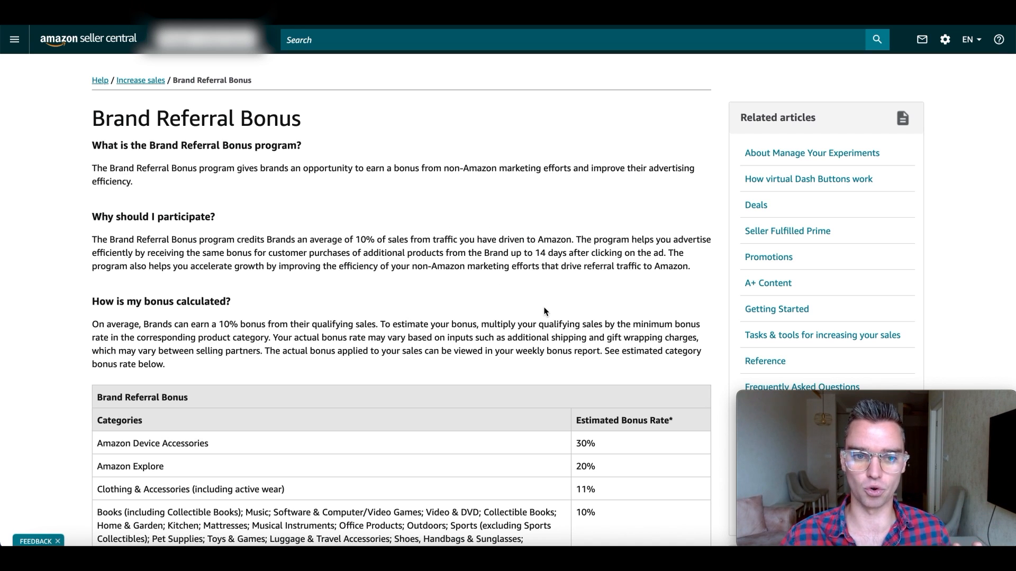
Review the Brand Referral Bonus help article and its table of estimated bonus rates by category
scroll(545, 311, down, 4)
scroll(545, 311, down, 3)
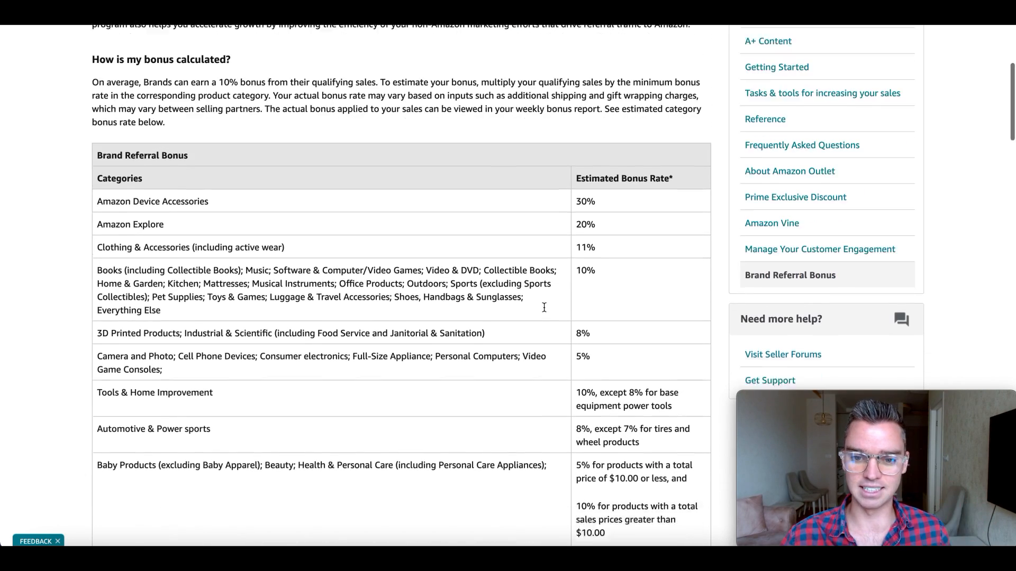
scroll(544, 311, down, 3)
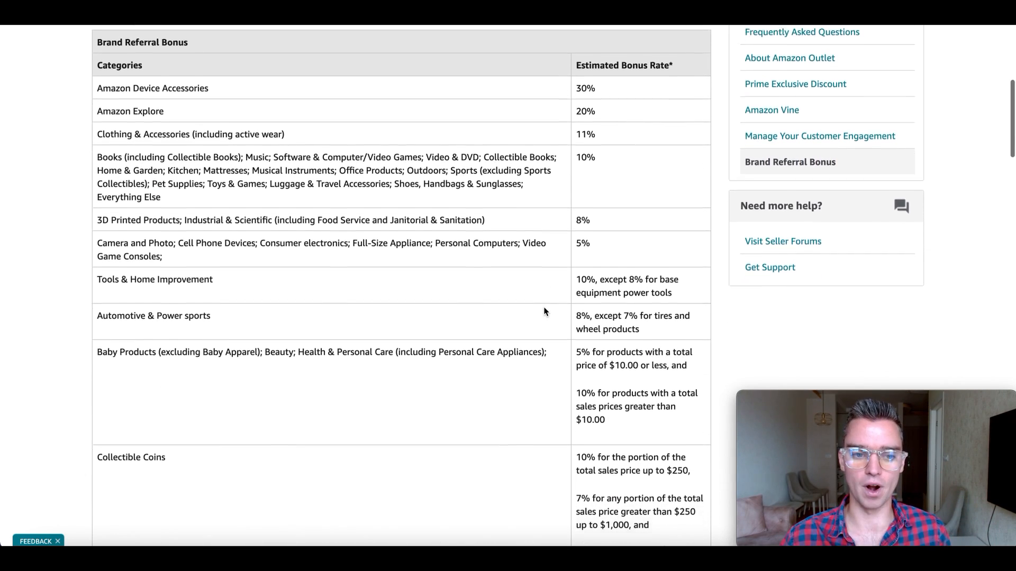
scroll(545, 312, down, 3)
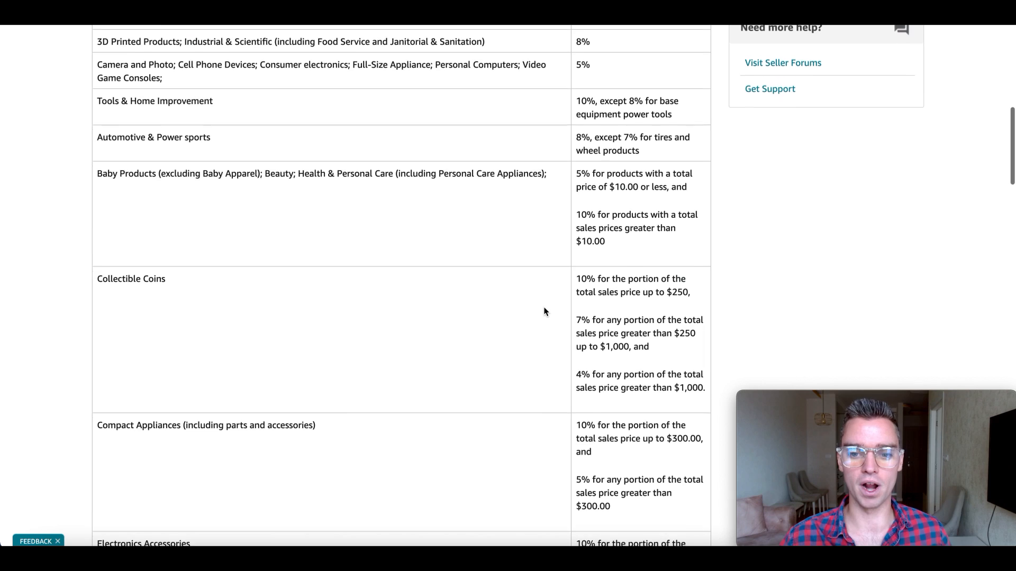
scroll(545, 311, down, 1)
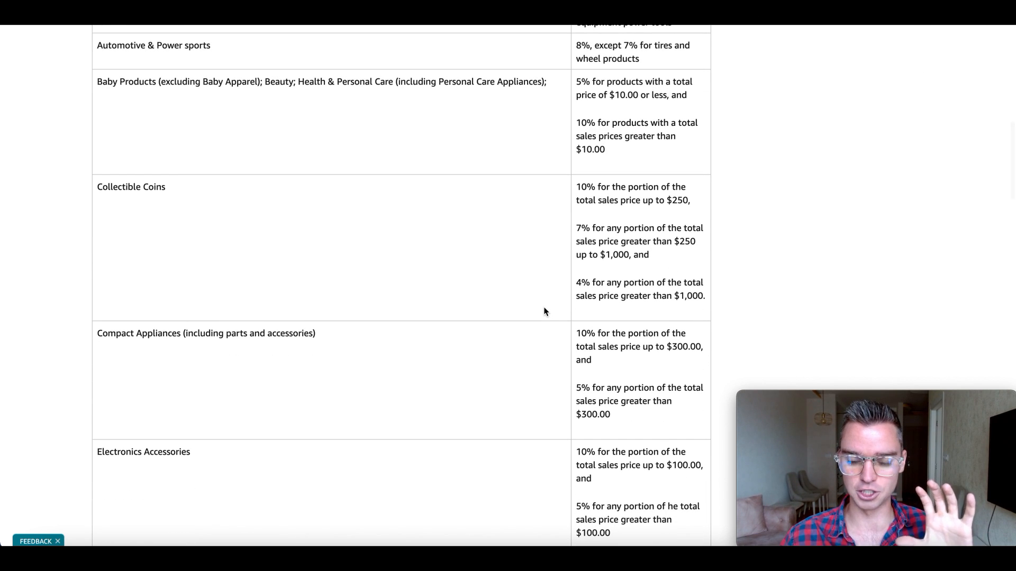
scroll(546, 311, down, 2)
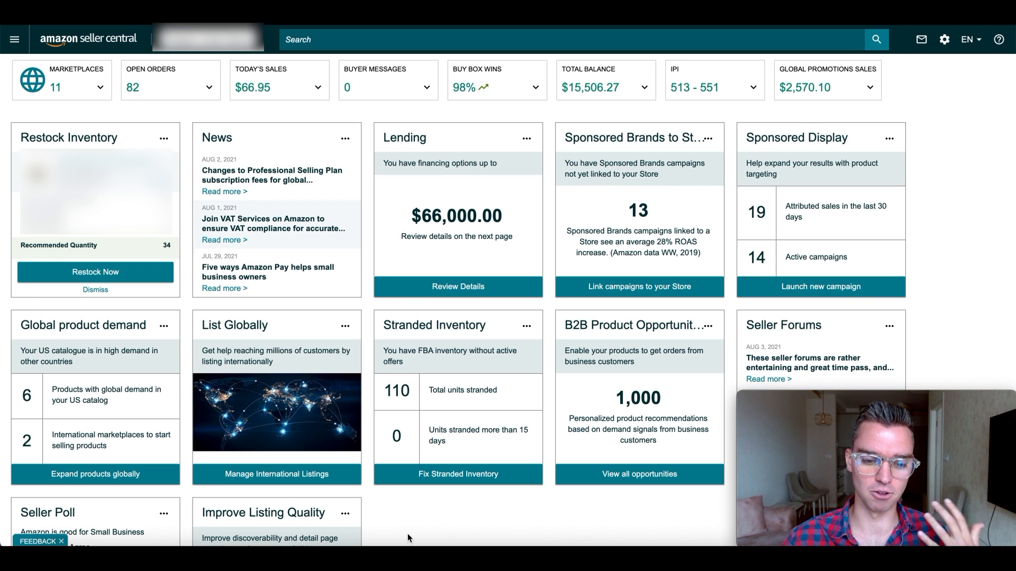
Open Amazon Attribution through Measure Non-Amazon Ads, sign in, and open the advertiser under the entity that has one advertiser
click(15, 41)
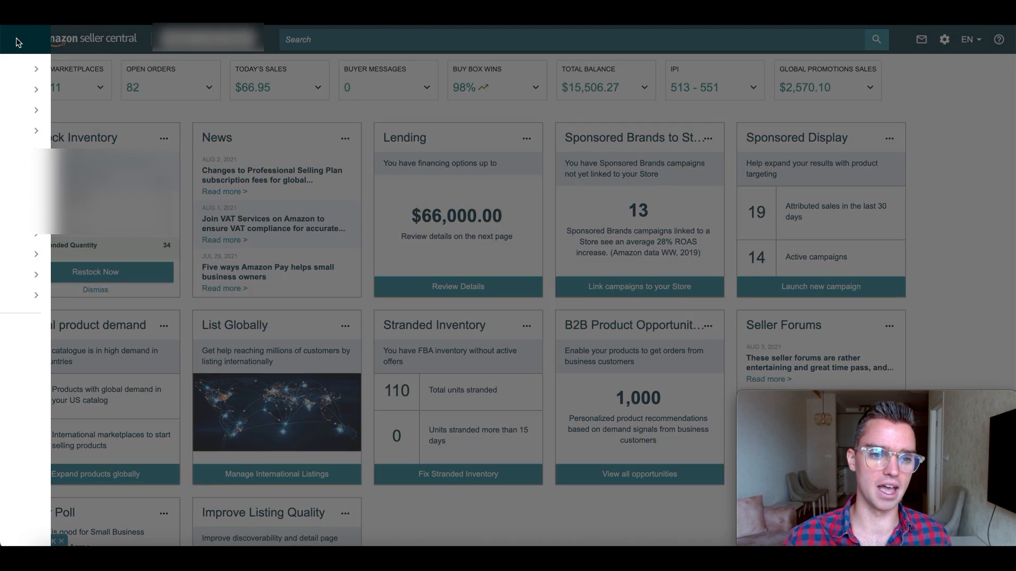
mouse_move(44, 157)
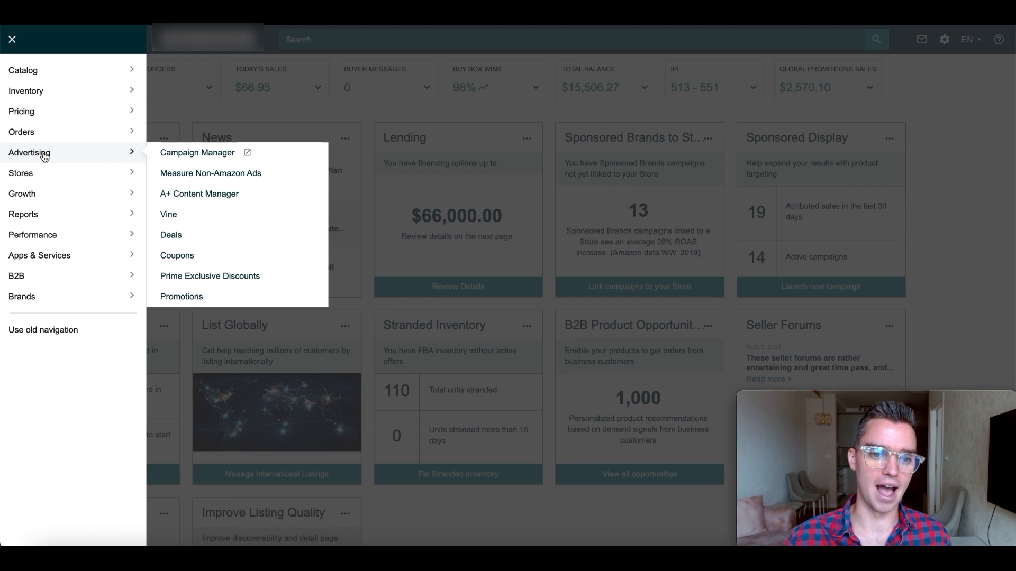
click(221, 175)
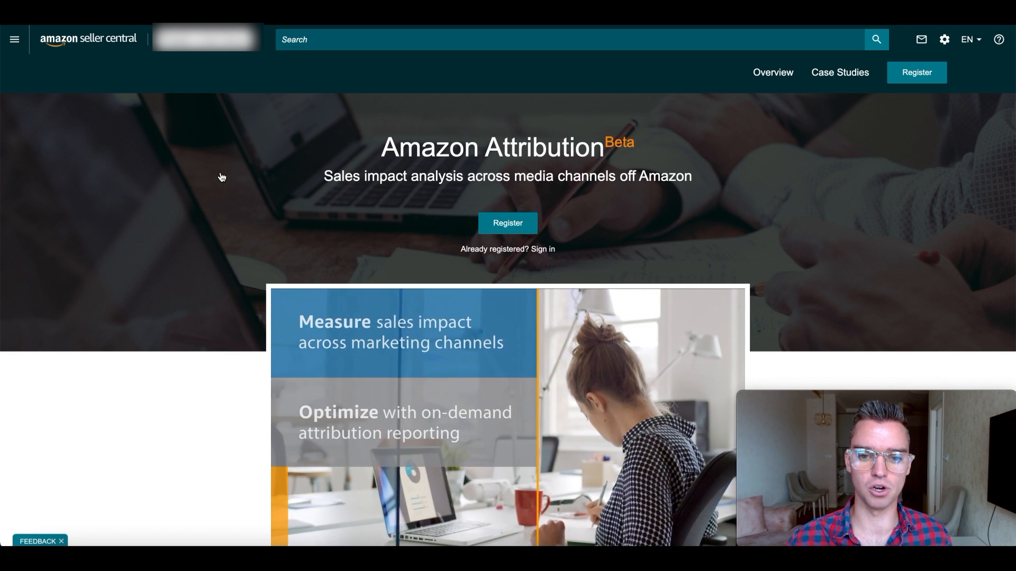
click(531, 252)
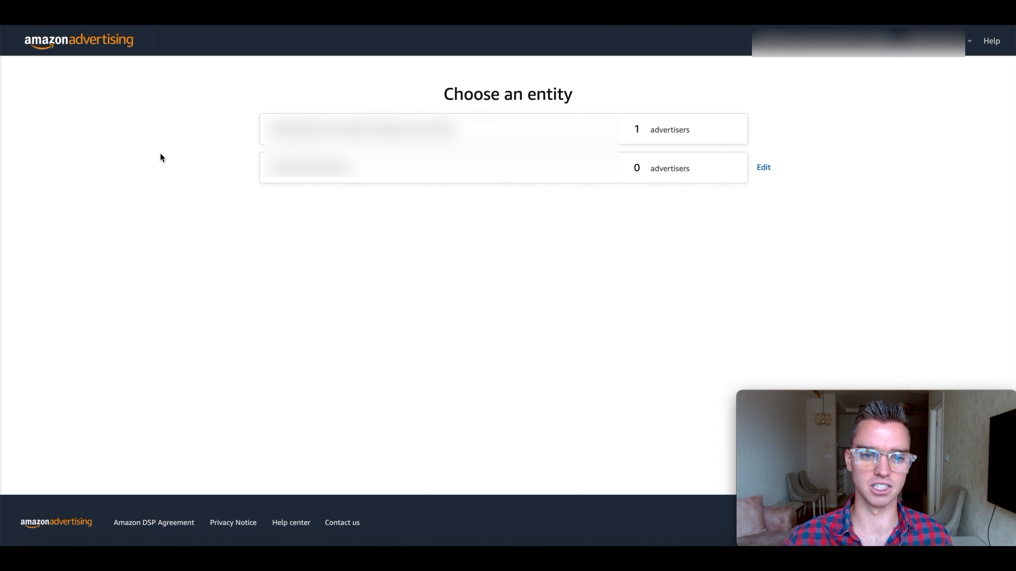
click(335, 128)
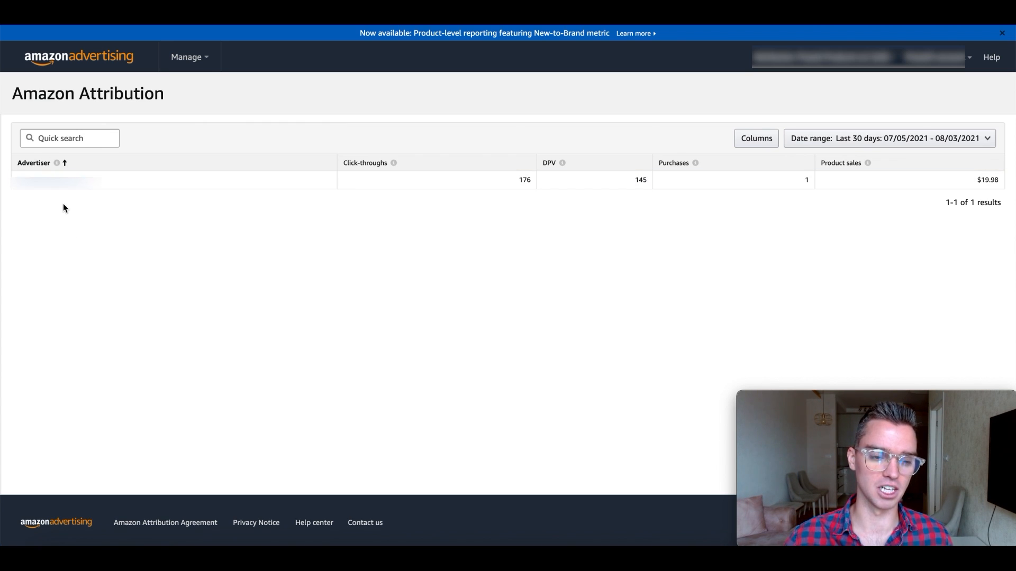
click(60, 182)
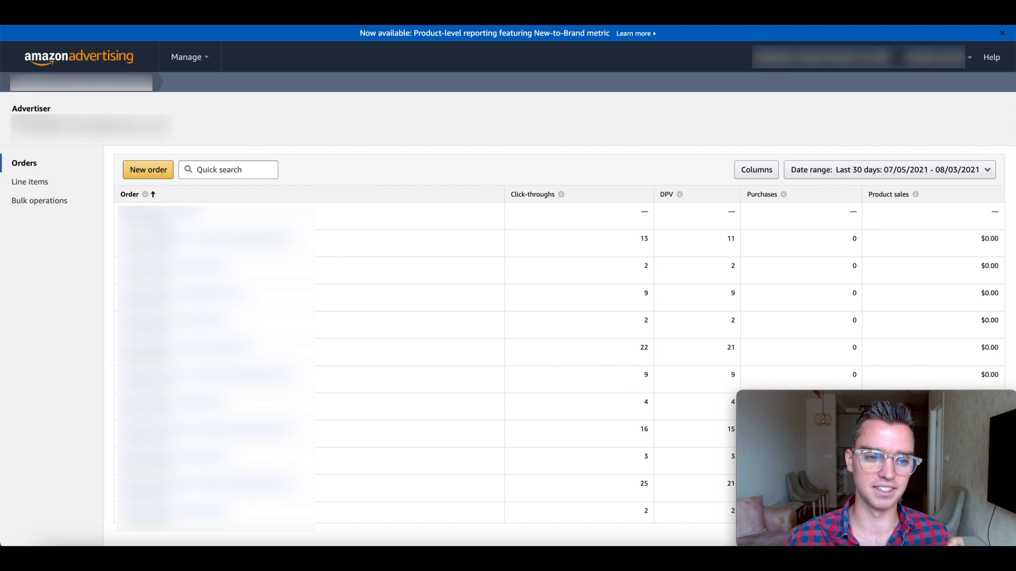
Start a new manually created order and add the first four listed products to it
click(152, 177)
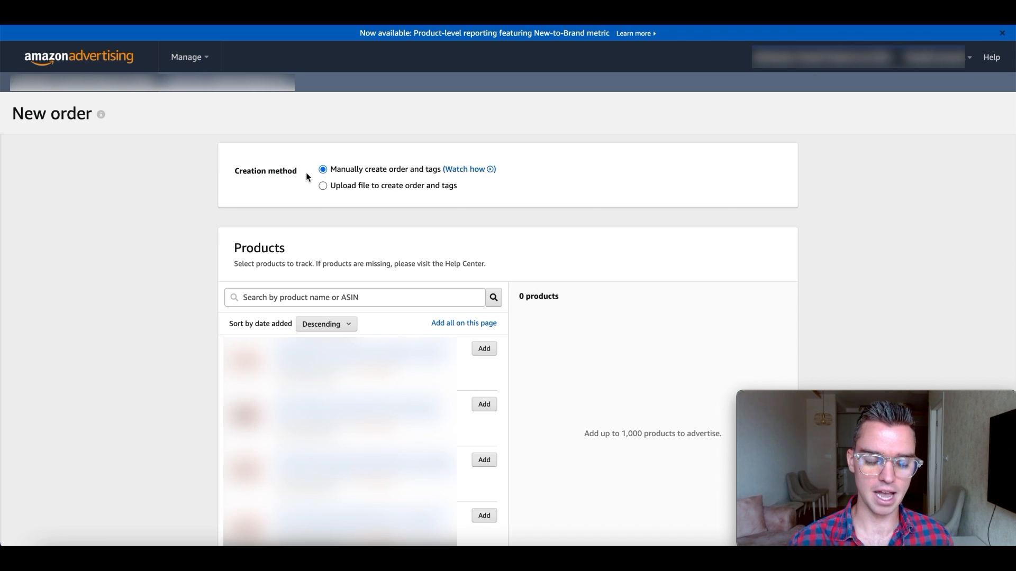
scroll(213, 214, down, 3)
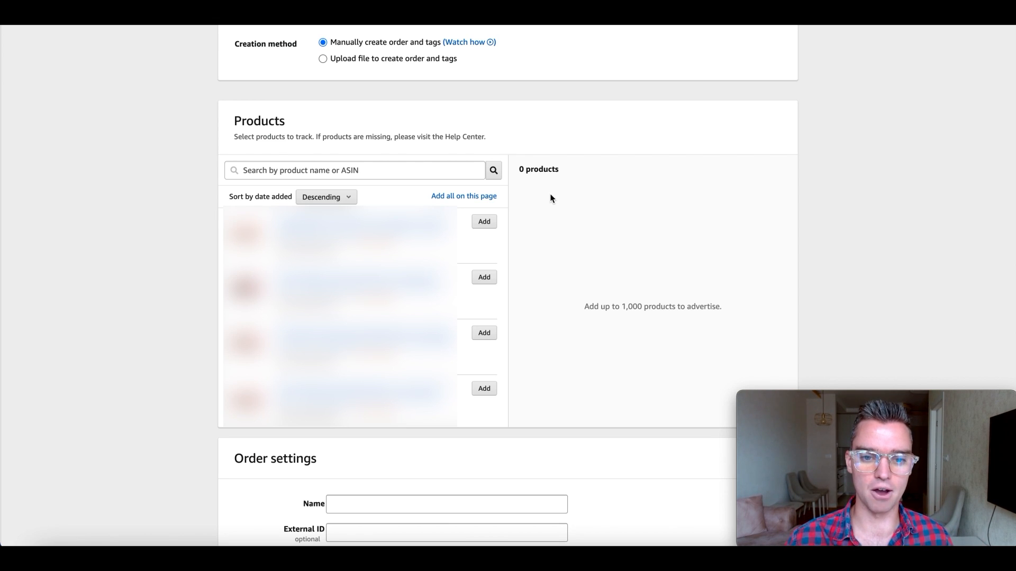
click(483, 223)
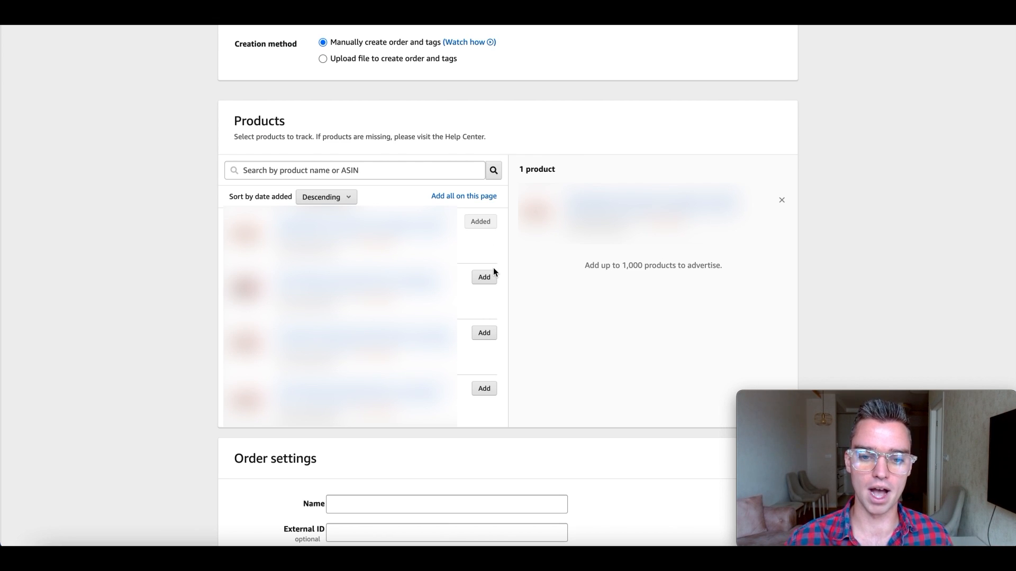
click(484, 279)
click(487, 335)
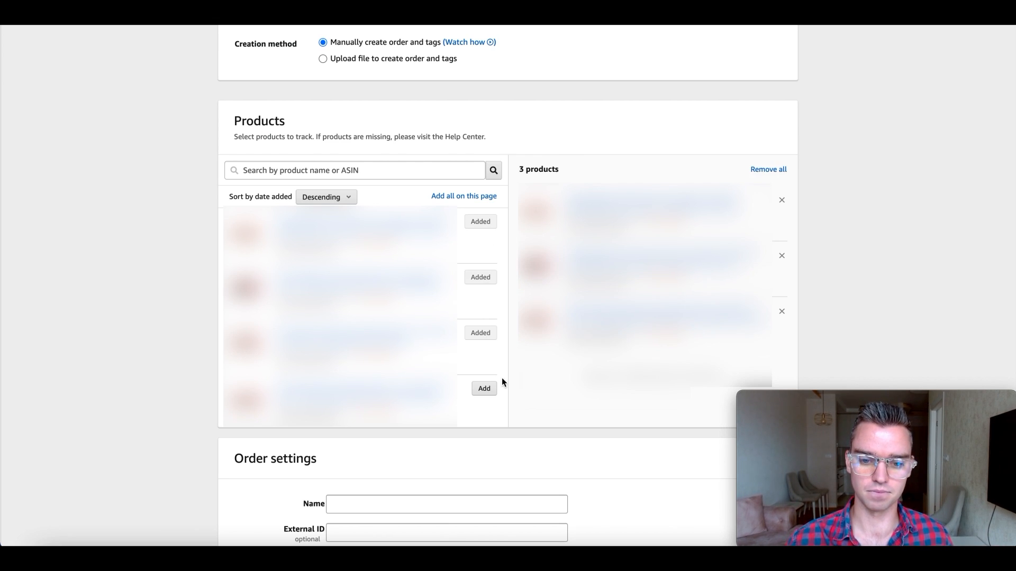
click(485, 389)
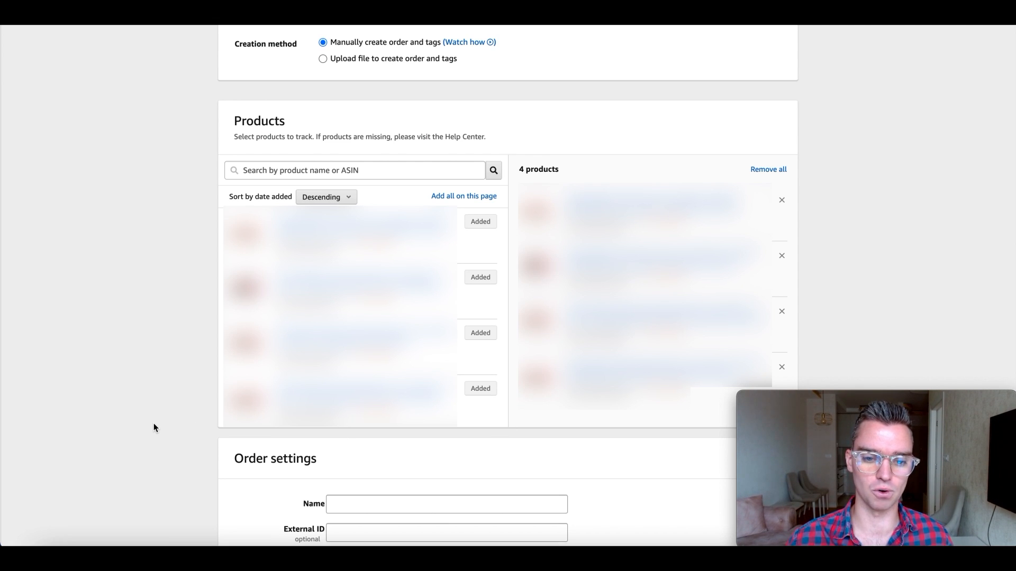
Enter "Product Type - Channel" as the order name in the order settings
scroll(154, 427, down, 3)
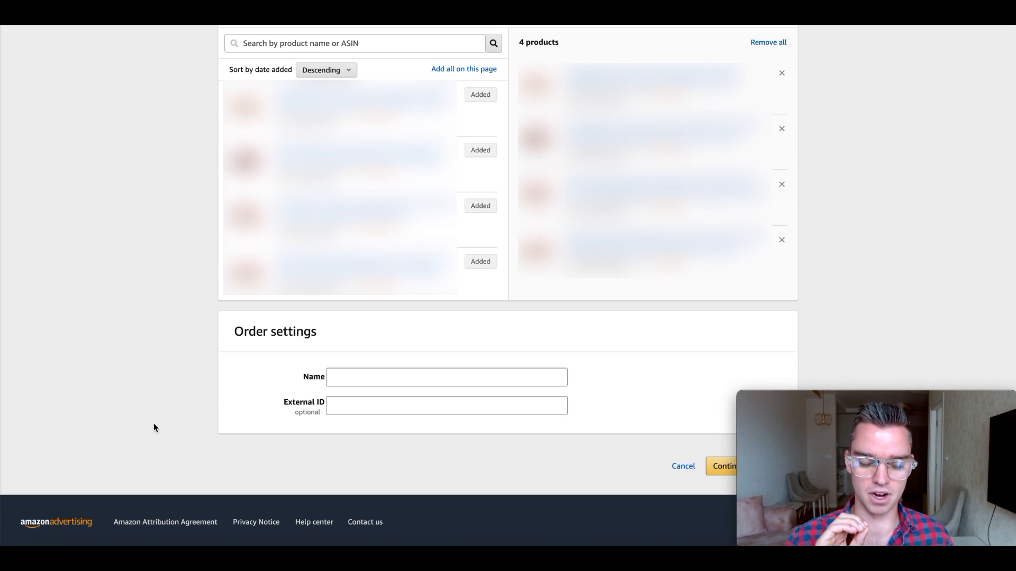
click(353, 379)
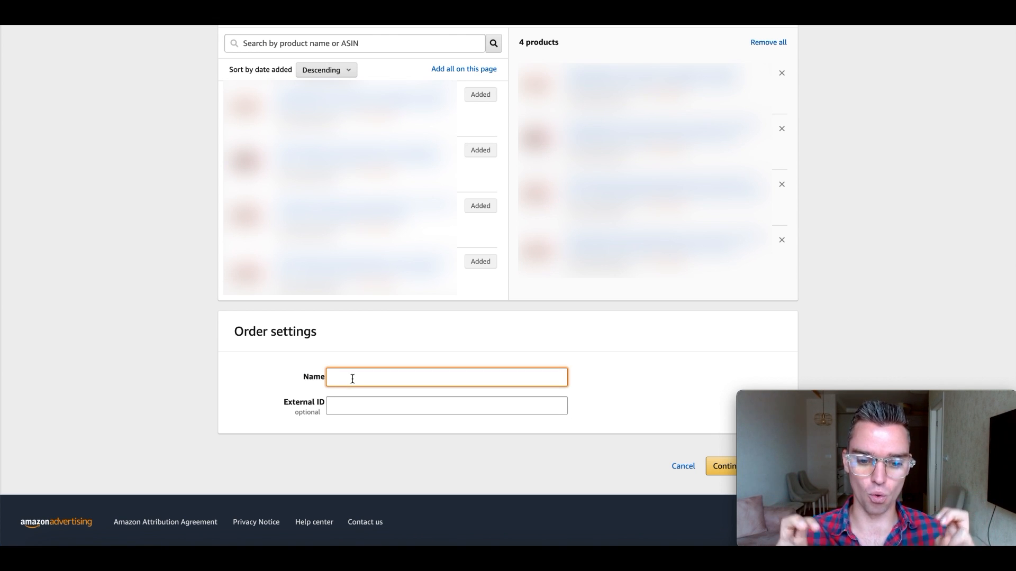
text(Product Typ)
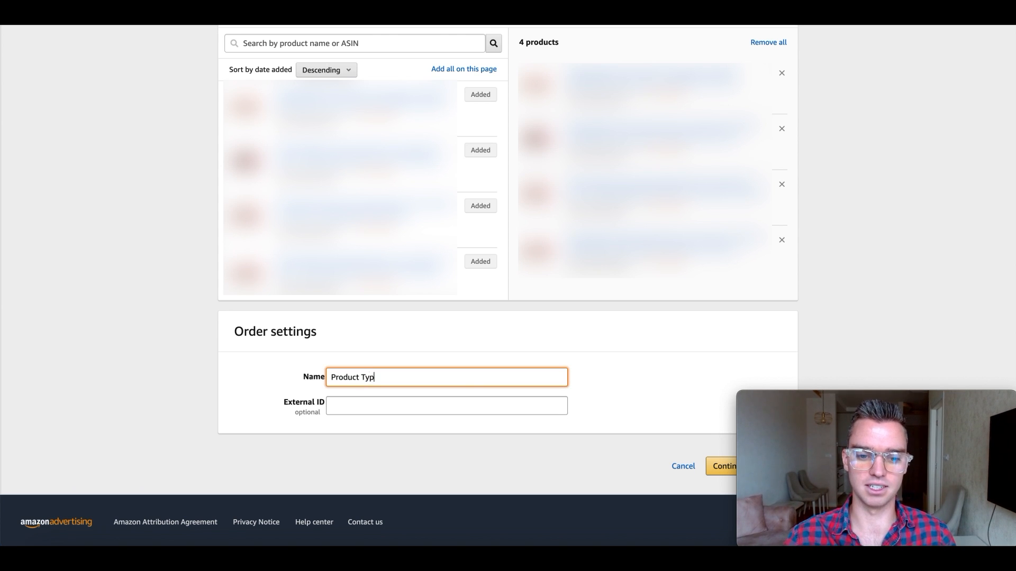
text(e - Channel)
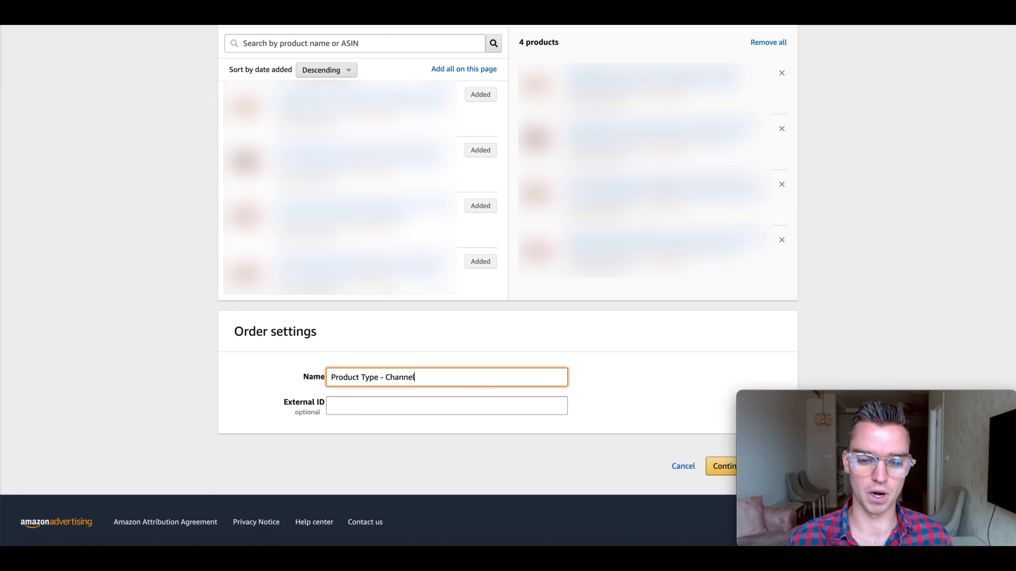
Change the order name to "Packing Cubes - Pinterest Ads" by replacing its product type and channel parts
drag(379, 377, 330, 376)
text(Packing Cubes)
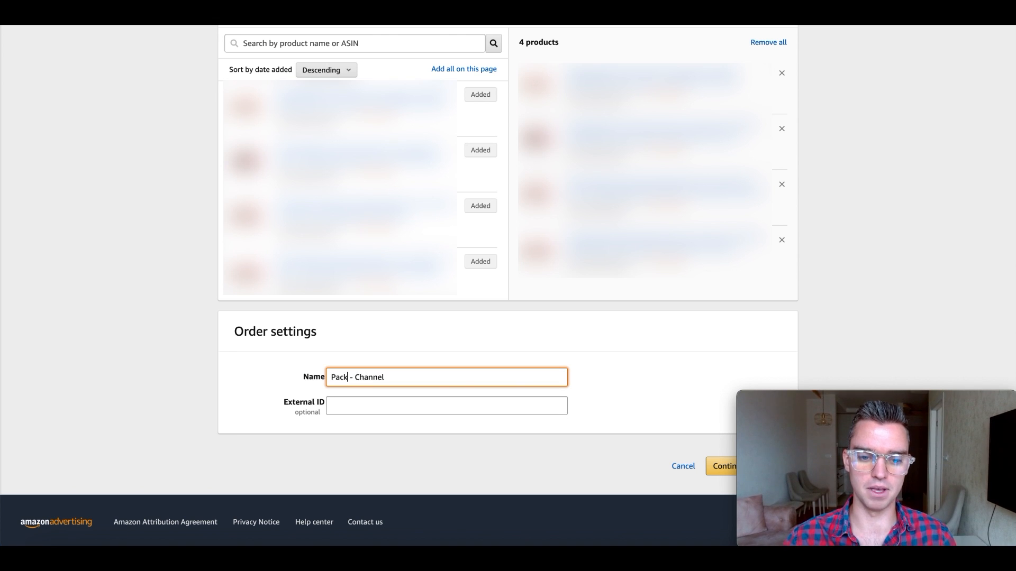
drag(435, 377, 386, 377)
text(Pinterest Ads)
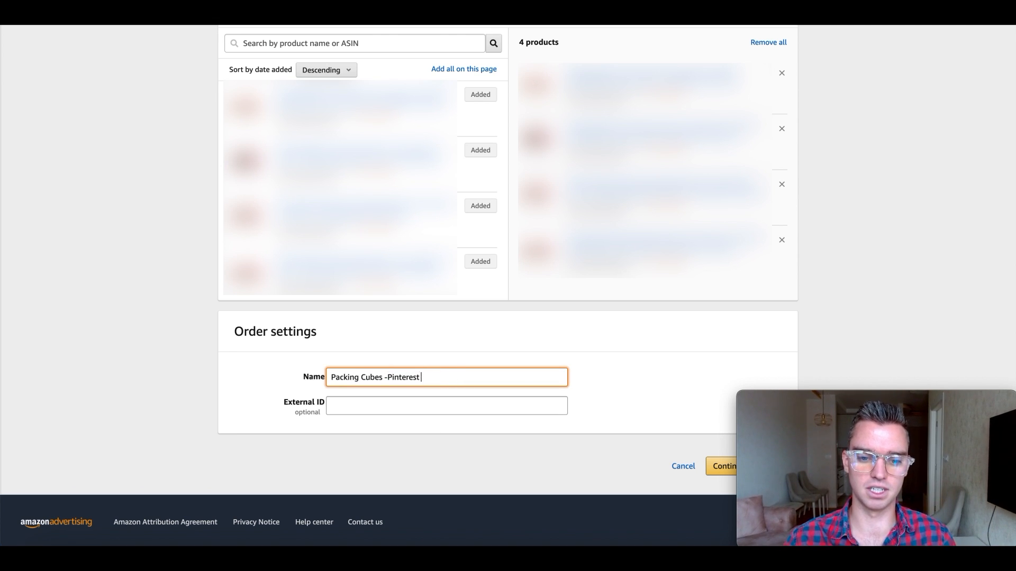
click(390, 377)
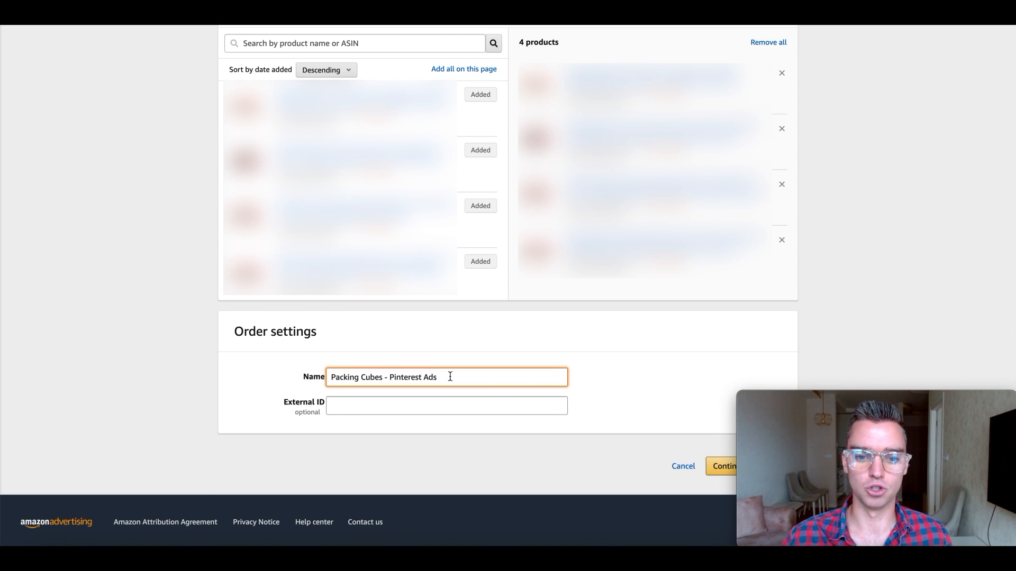
Replace the whole order name with "Product Type - Channel" and continue to the new line item form
drag(439, 378, 325, 380)
text(Example)
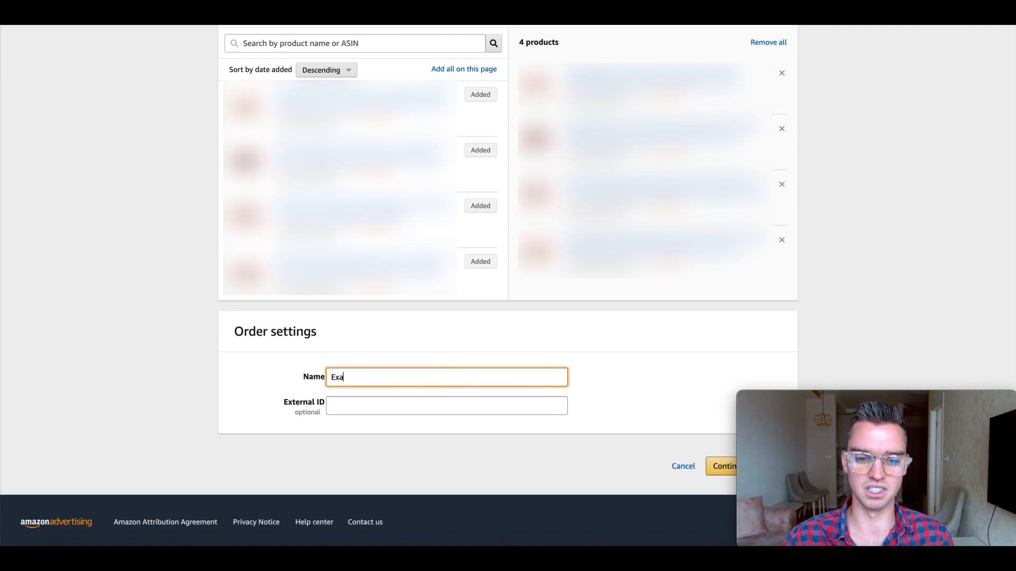
key(BackSpace)
key(BackSpace)
key(BackSpace)
key(BackSpace)
key(BackSpace)
key(BackSpace)
key(BackSpace)
text(Product T)
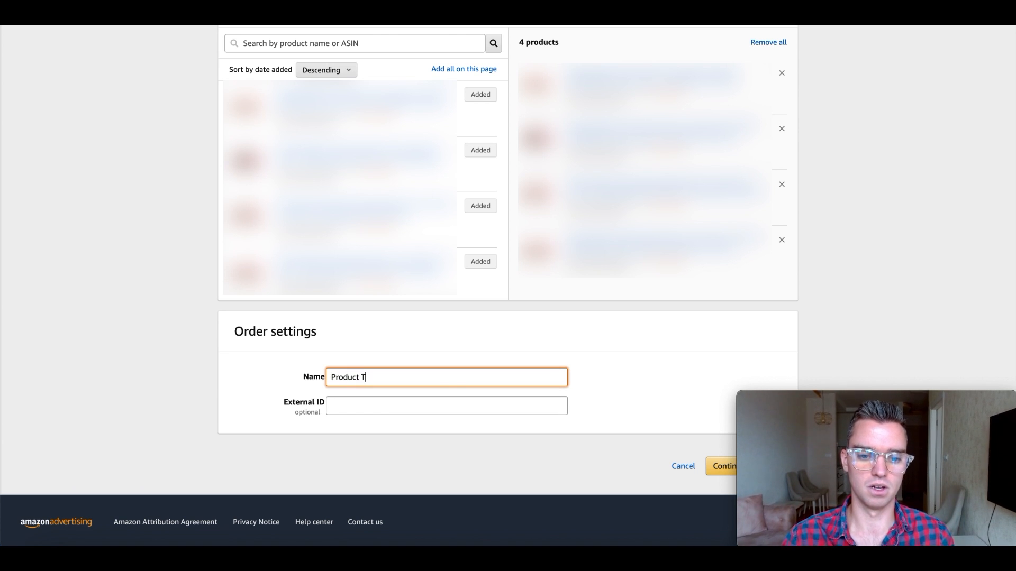
text(ype - Channel)
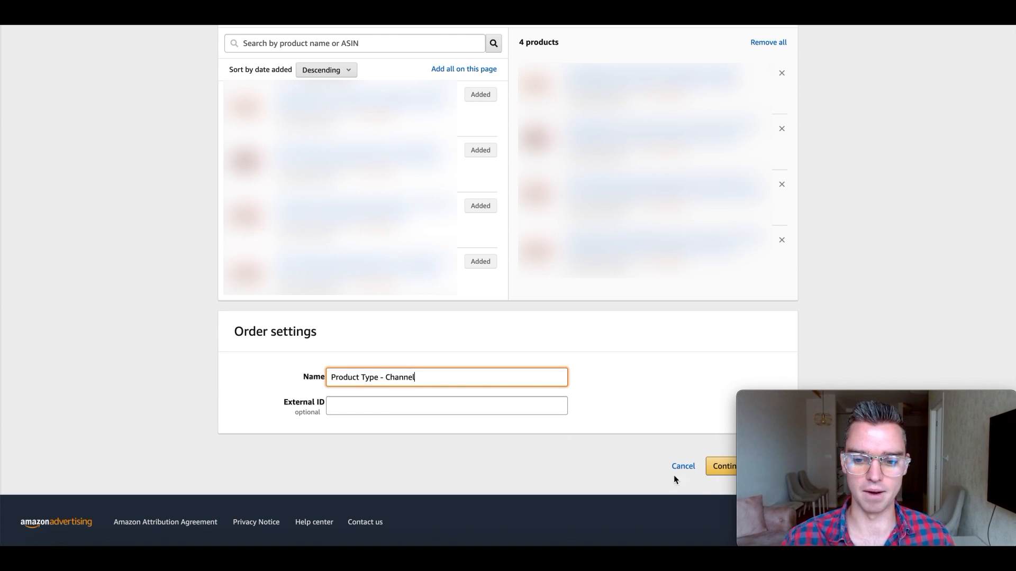
click(723, 468)
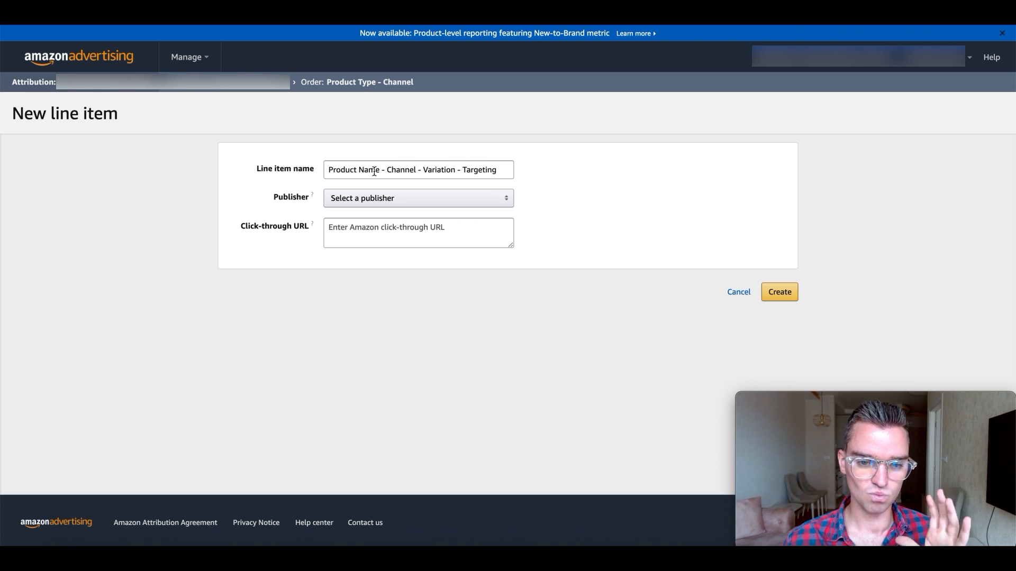
Change the line item name to "Packing Cubes - Pinterest Ads - Blue - Keyword" by replacing each placeholder part
drag(380, 171, 316, 170)
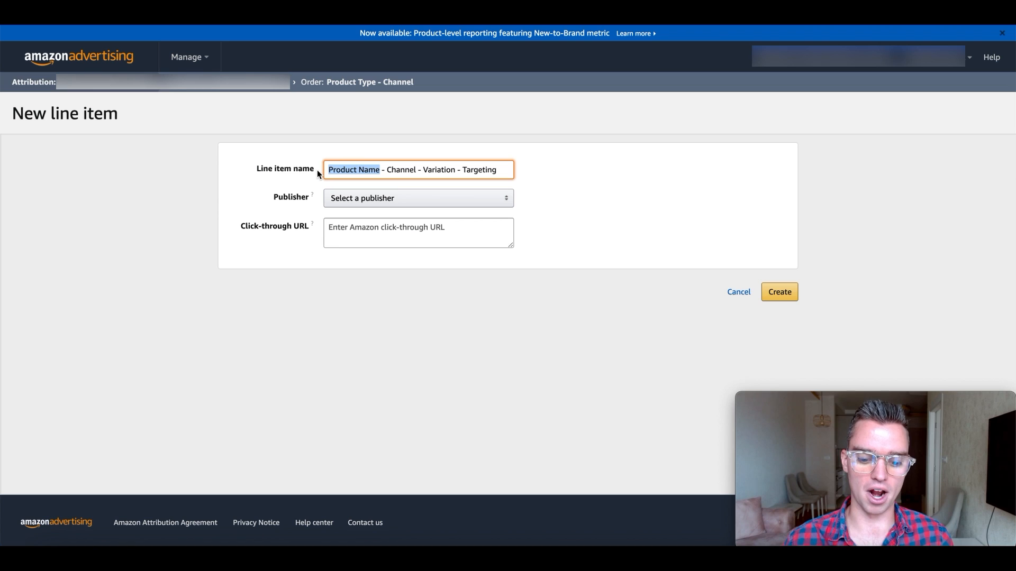
text(Packing Cube)
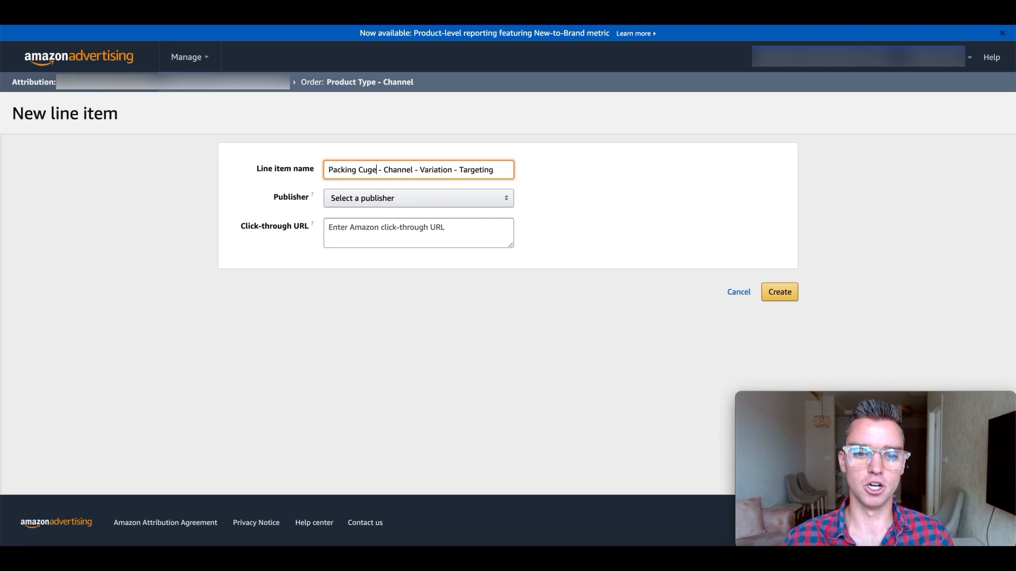
text(s)
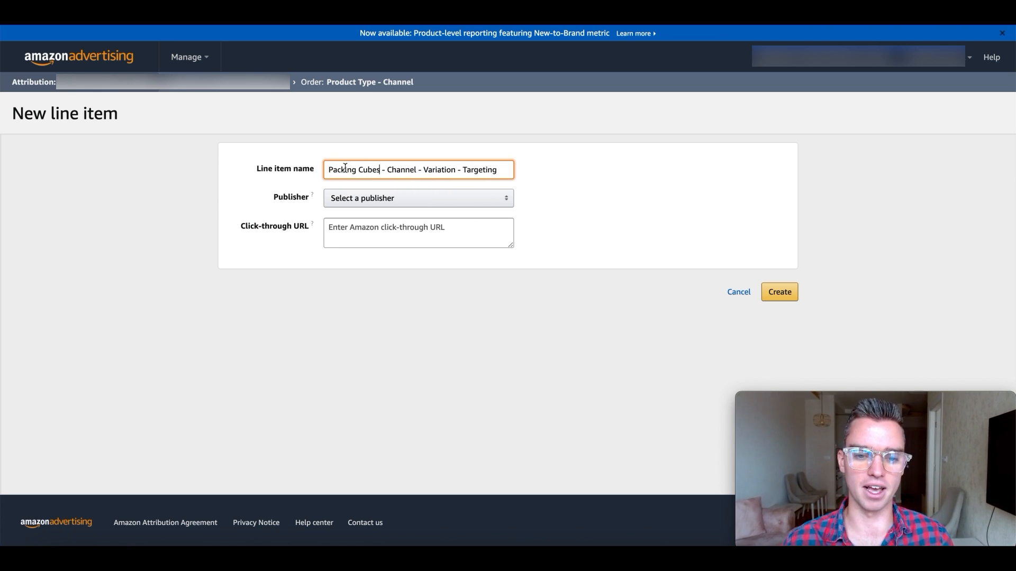
double_click(417, 170)
text(Pinterest Ads)
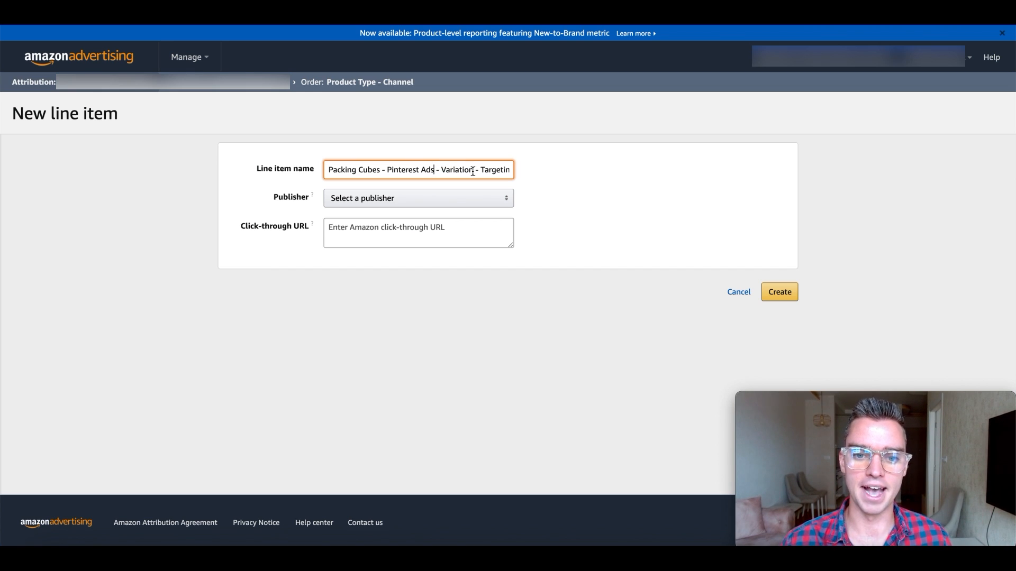
drag(473, 171, 443, 172)
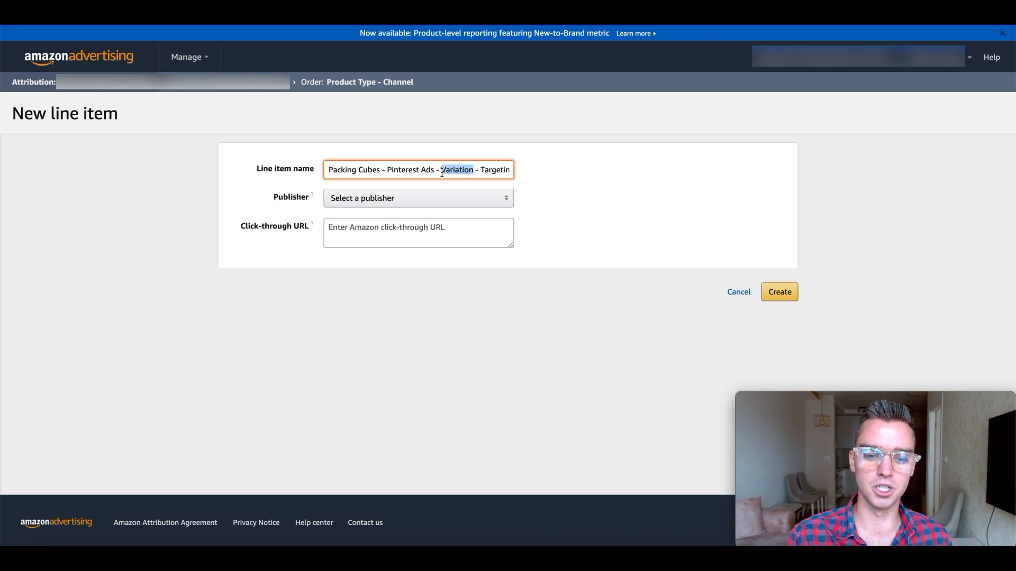
text(Blue)
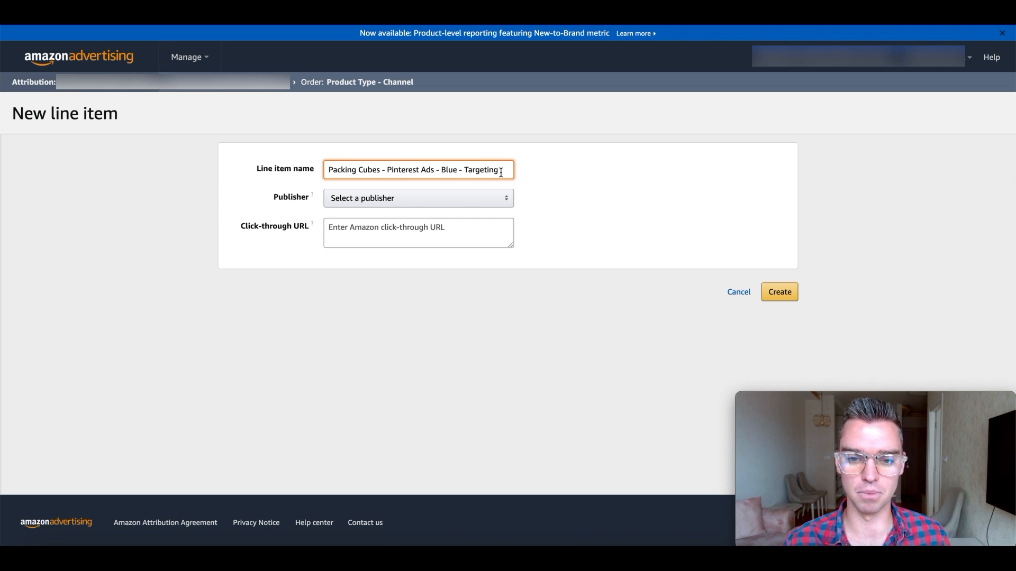
drag(501, 172, 464, 172)
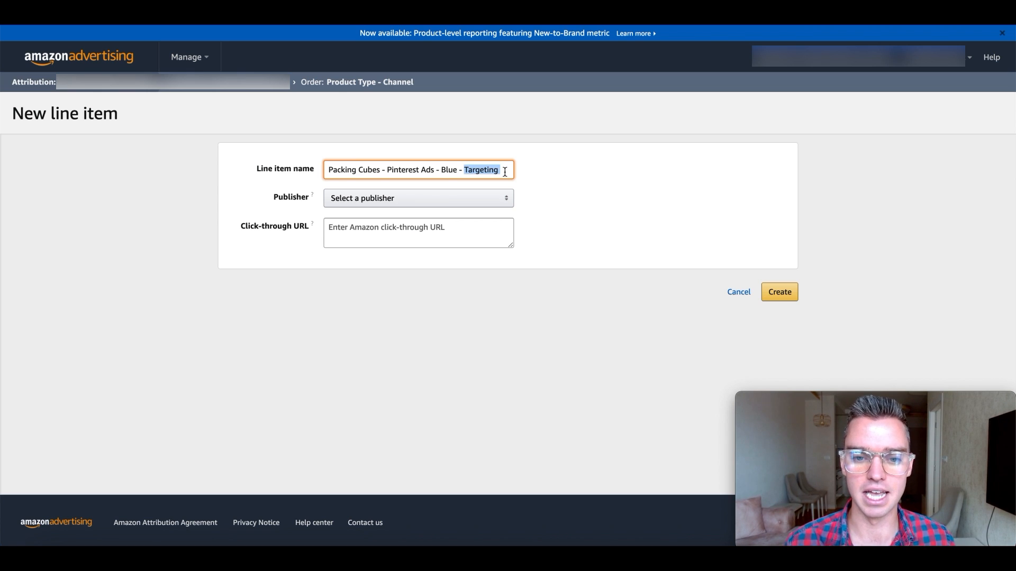
text(Keyword)
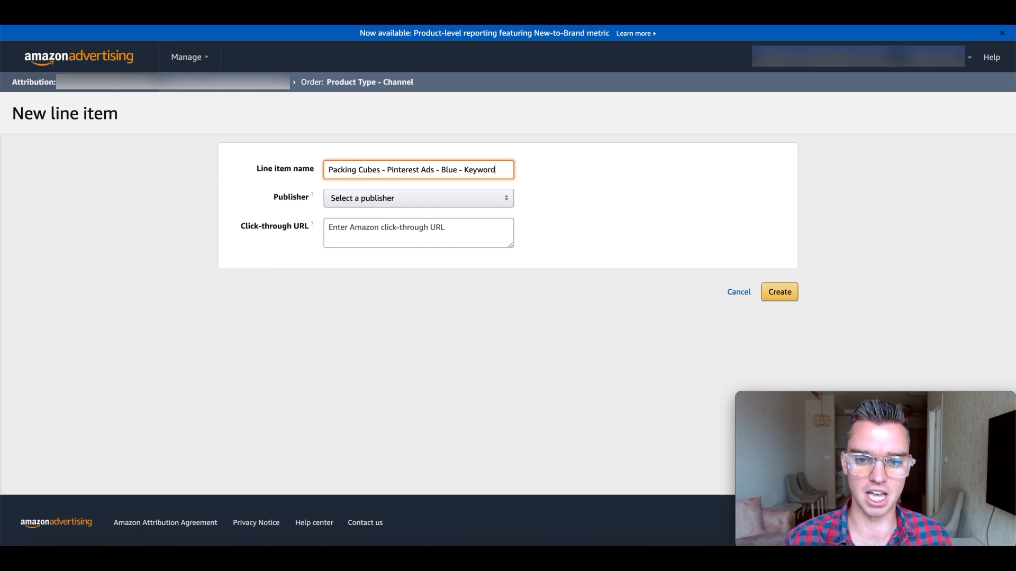
Append " - Ad A" to the end of the line item name
text( - Ad A)
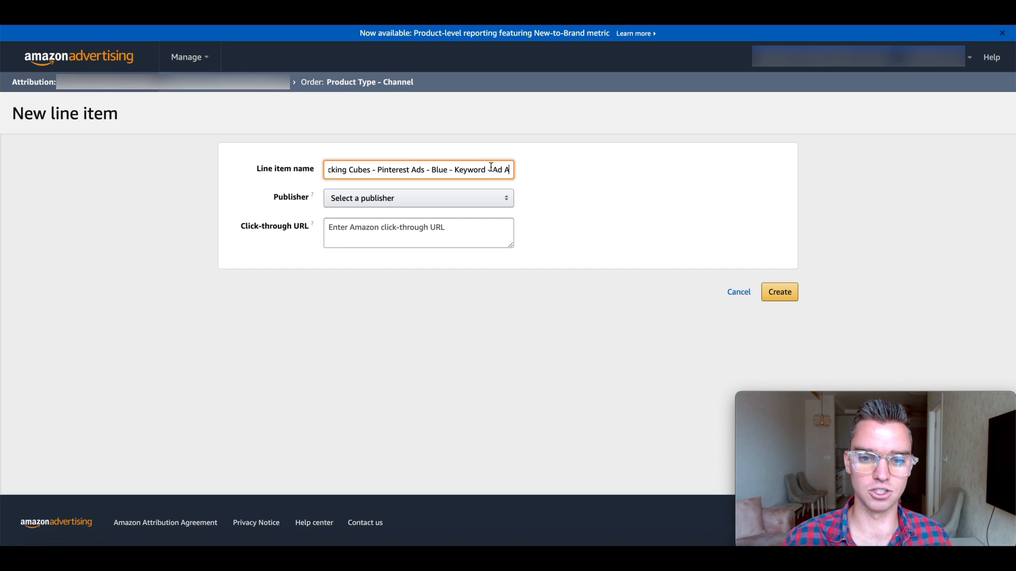
scroll(482, 171, left, 1)
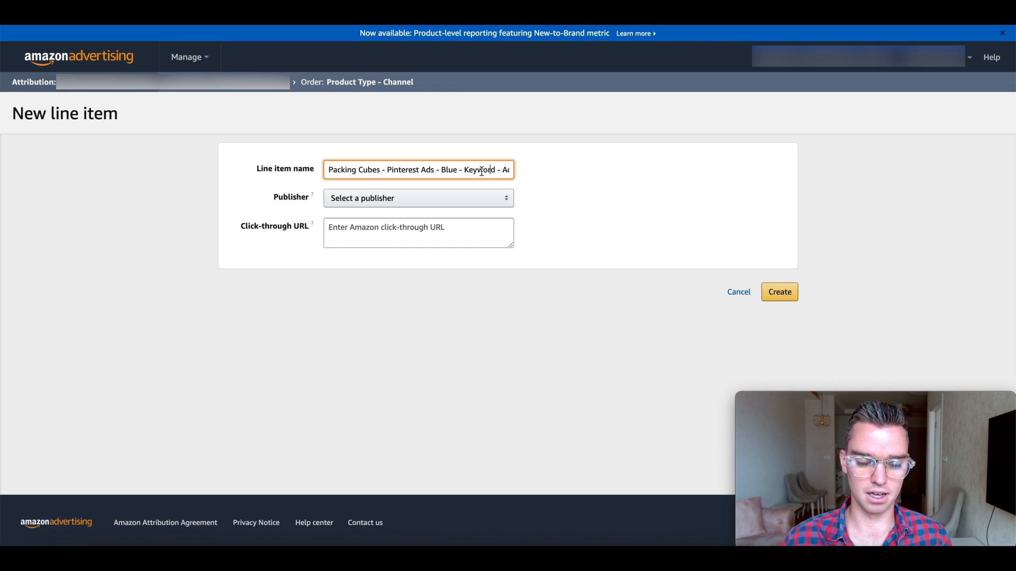
Replace the whole line item name with "Product Type - Channel - Variation - Targeting"
triple_click(481, 172)
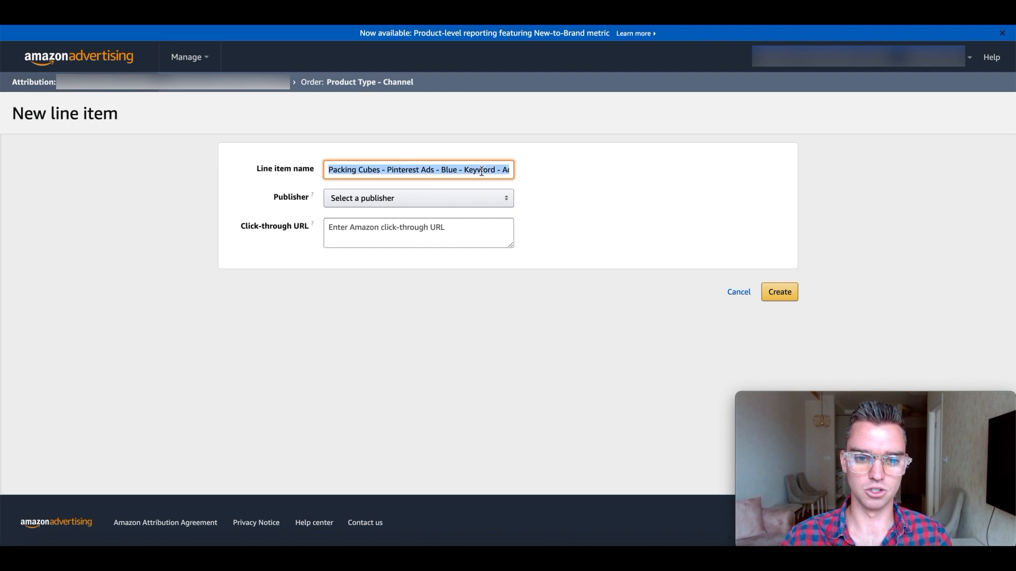
text(Prodcuct)
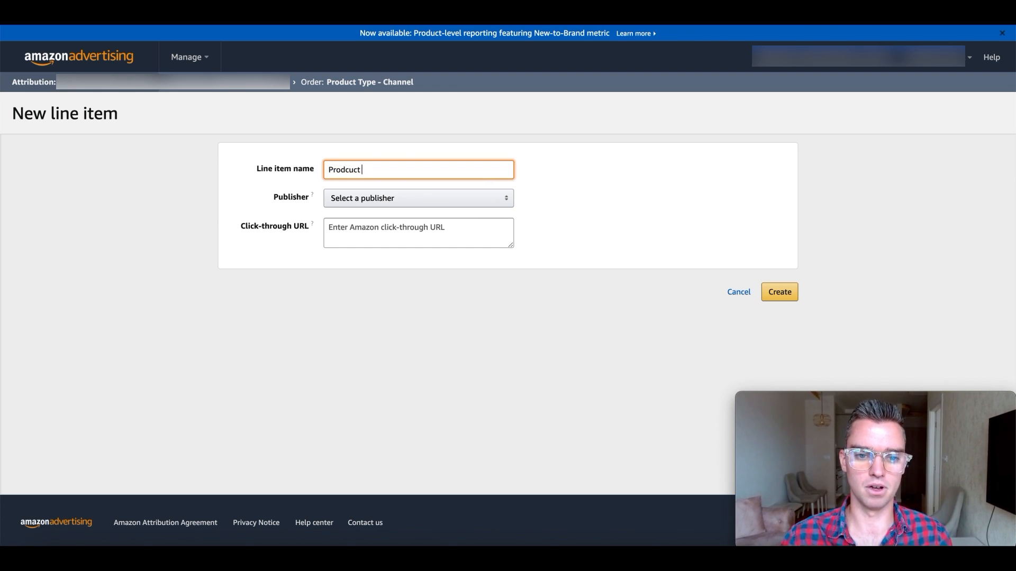
key(BackSpace)
key(BackSpace)
key(BackSpace)
key(BackSpace)
text(uct Ty)
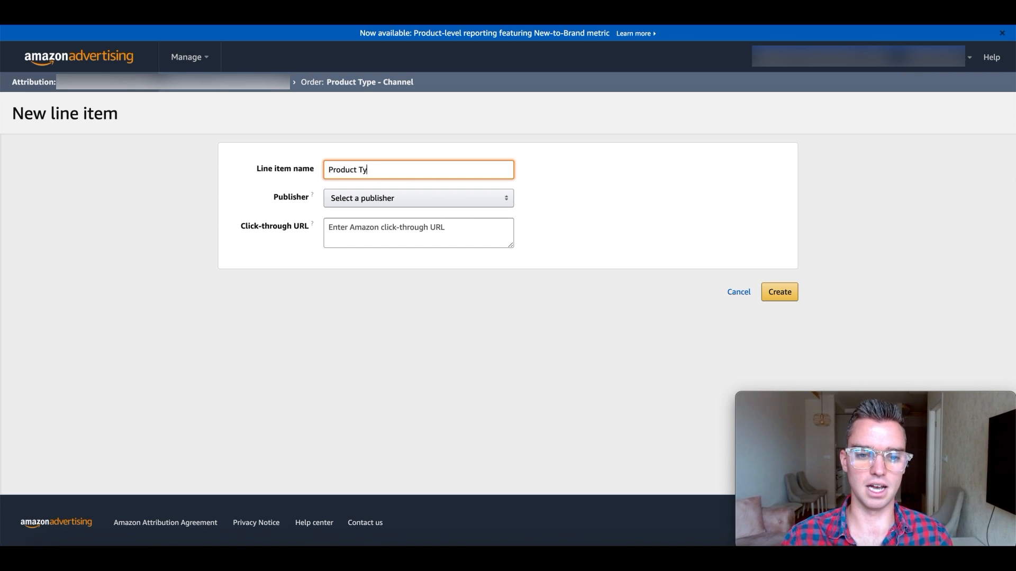
text(pe - Channel - )
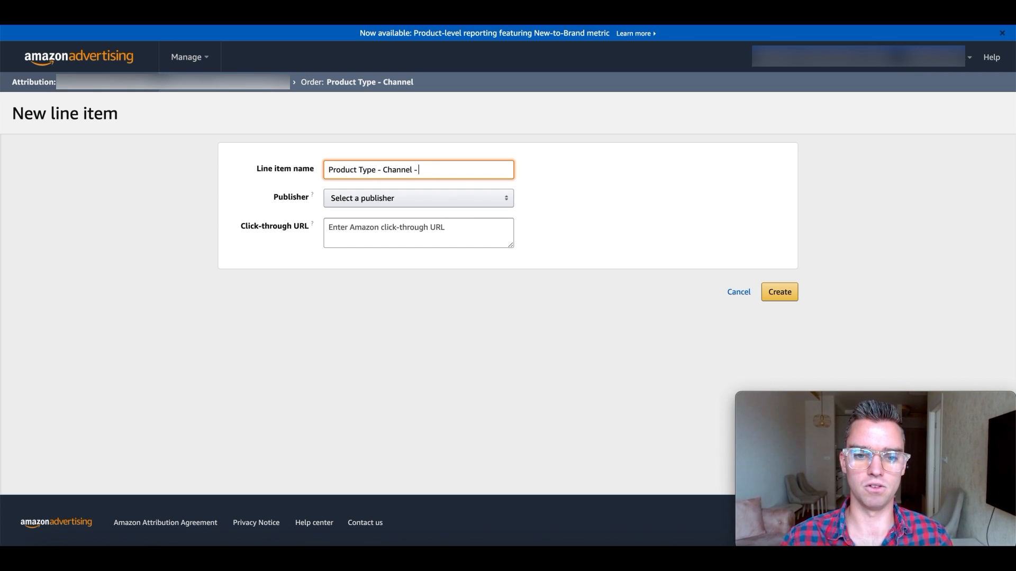
text(Variation - Targeting)
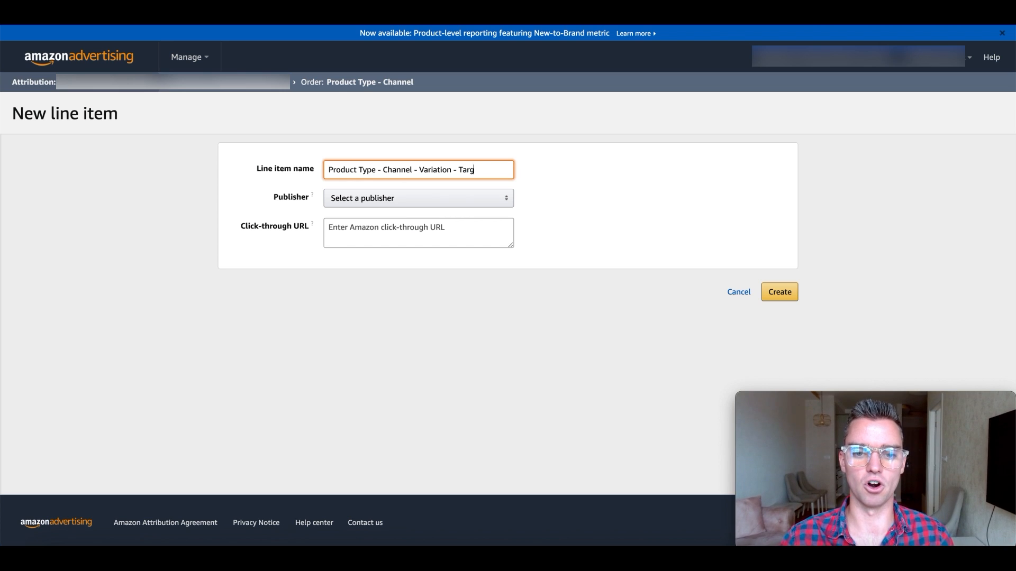
click(594, 196)
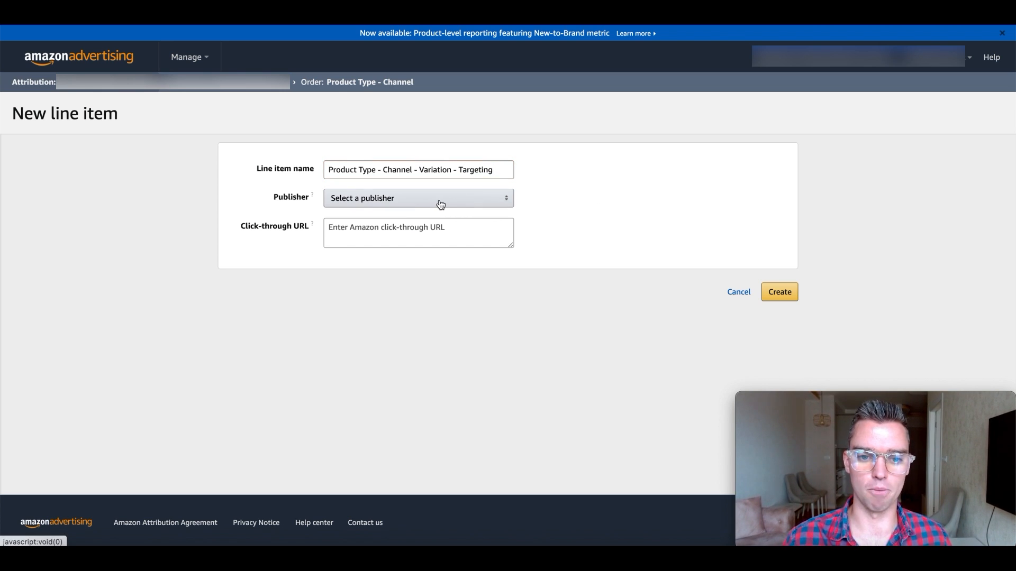
Look through the list of publishers available for the line item
click(503, 202)
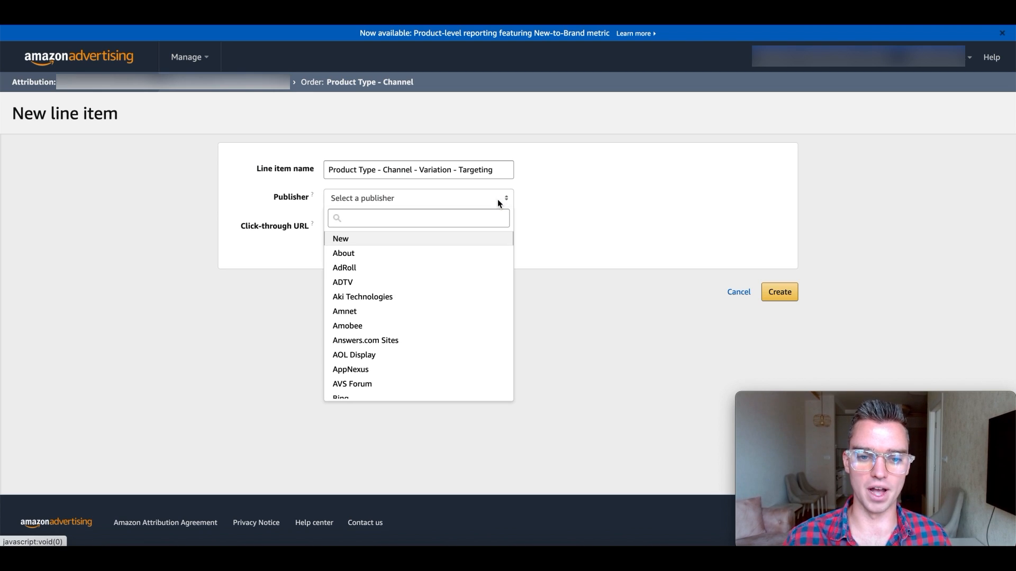
scroll(467, 301, down, 3)
scroll(465, 312, down, 6)
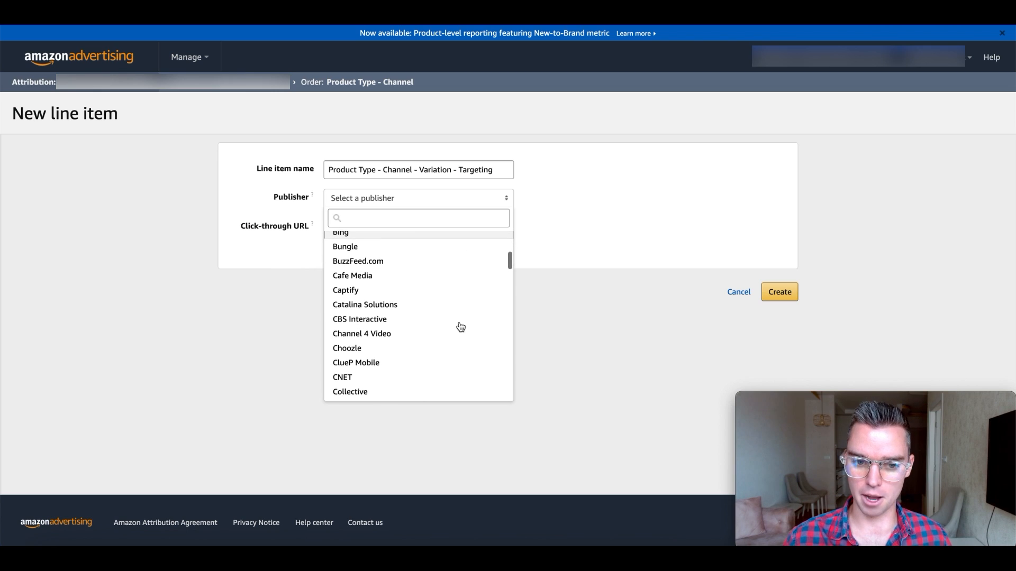
scroll(461, 328, down, 4)
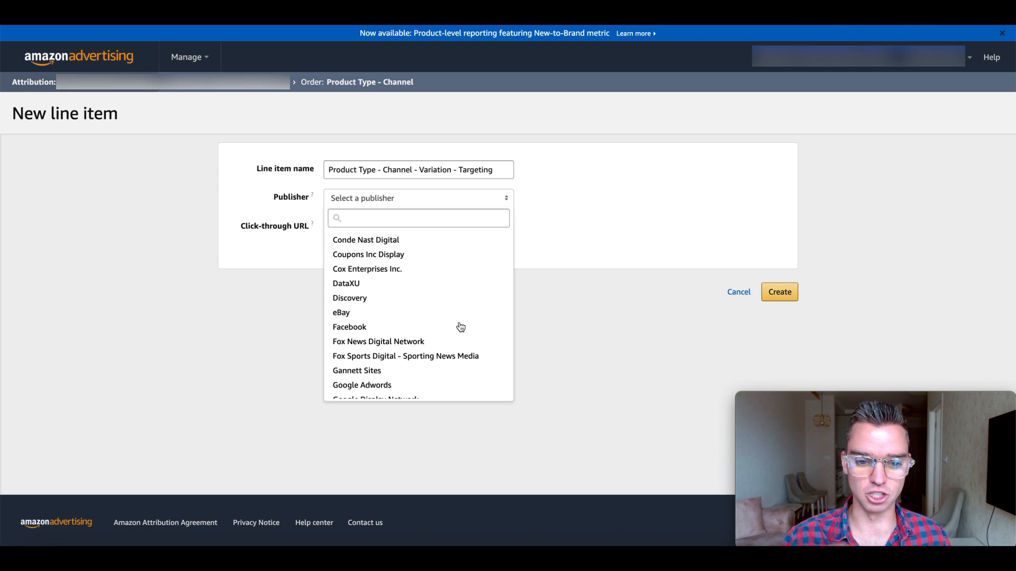
scroll(461, 328, down, 3)
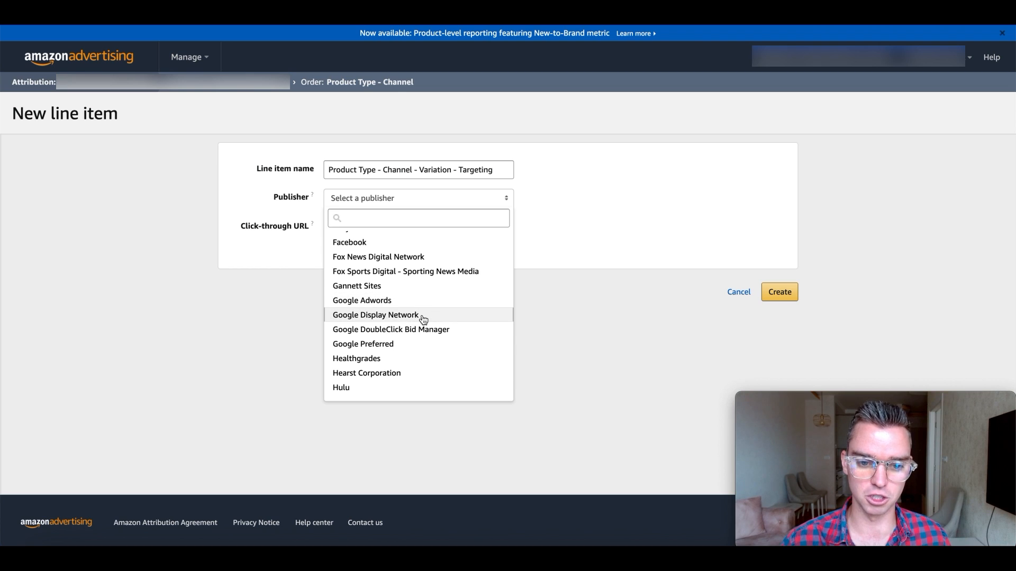
scroll(424, 320, down, 5)
scroll(423, 320, down, 3)
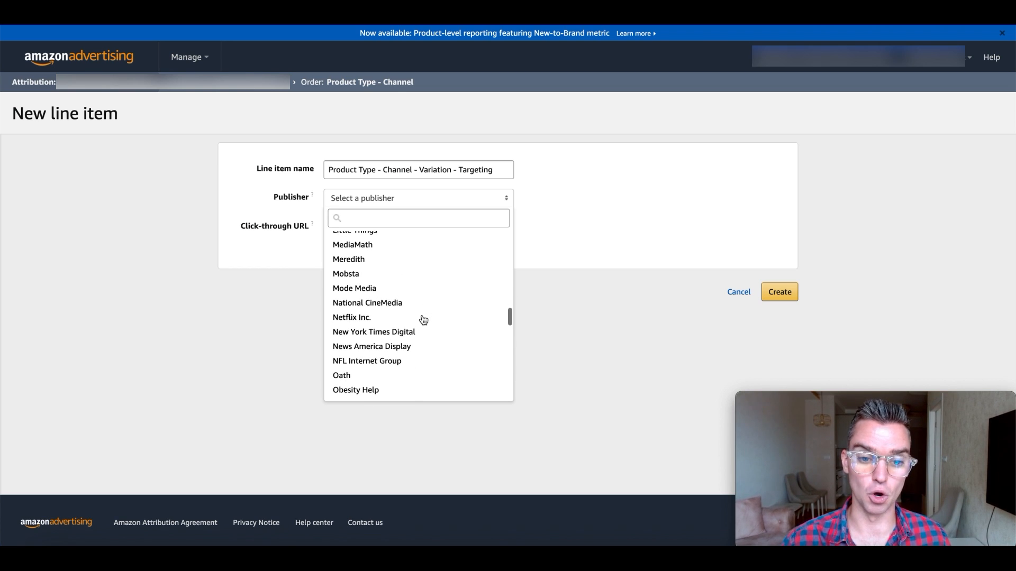
scroll(423, 321, down, 3)
scroll(423, 320, down, 3)
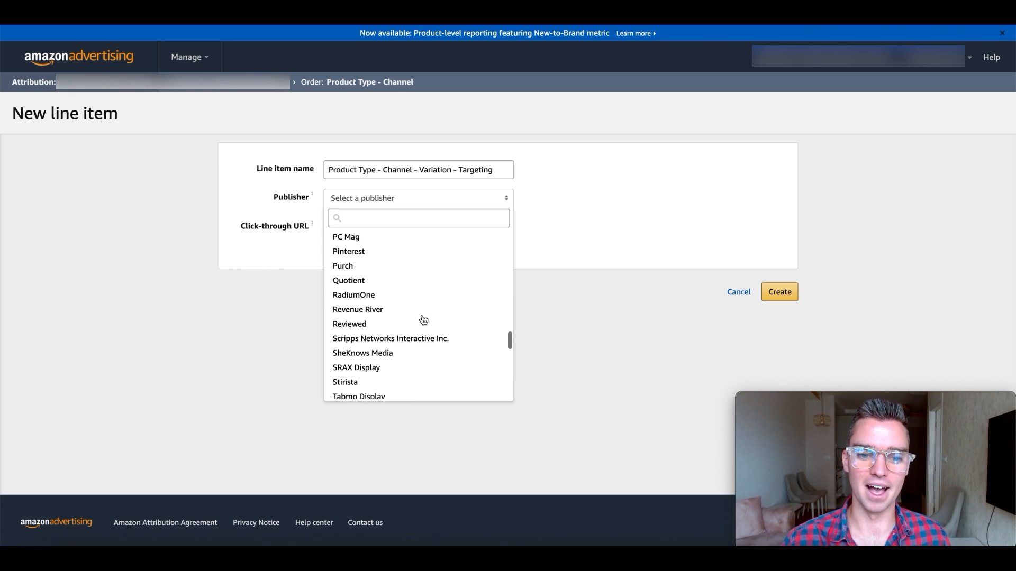
scroll(411, 285, down, 2)
scroll(412, 285, down, 3)
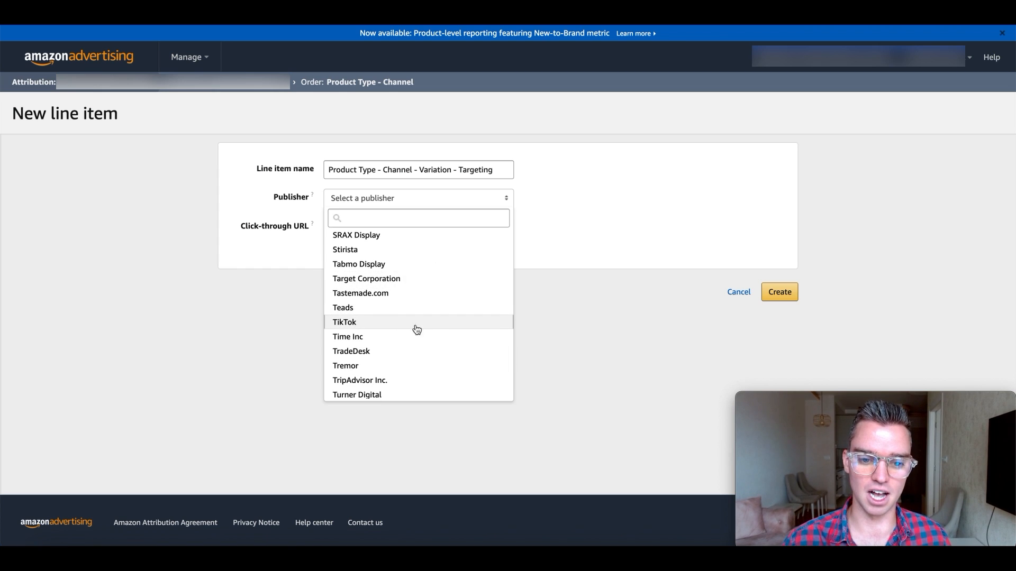
scroll(429, 336, down, 2)
scroll(431, 336, down, 1)
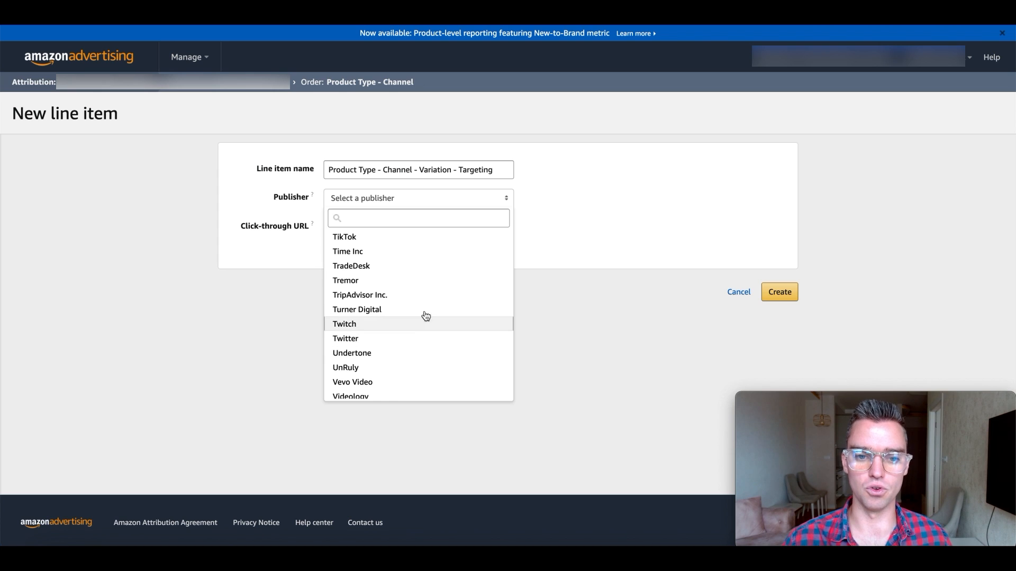
Find and choose Pinterest as the line item's publisher, with Social as its channel
click(352, 220)
text(pin)
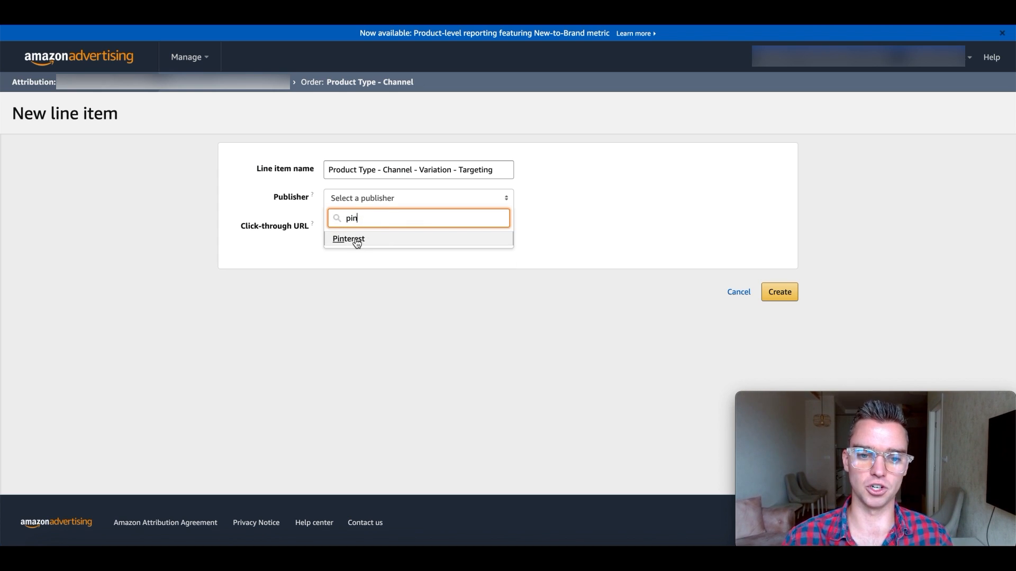
click(357, 243)
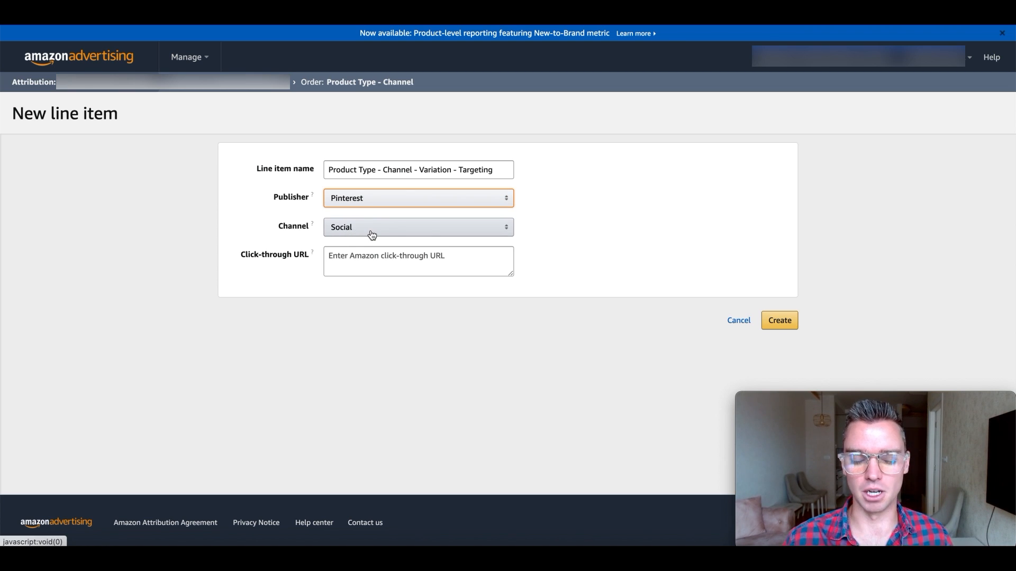
click(407, 230)
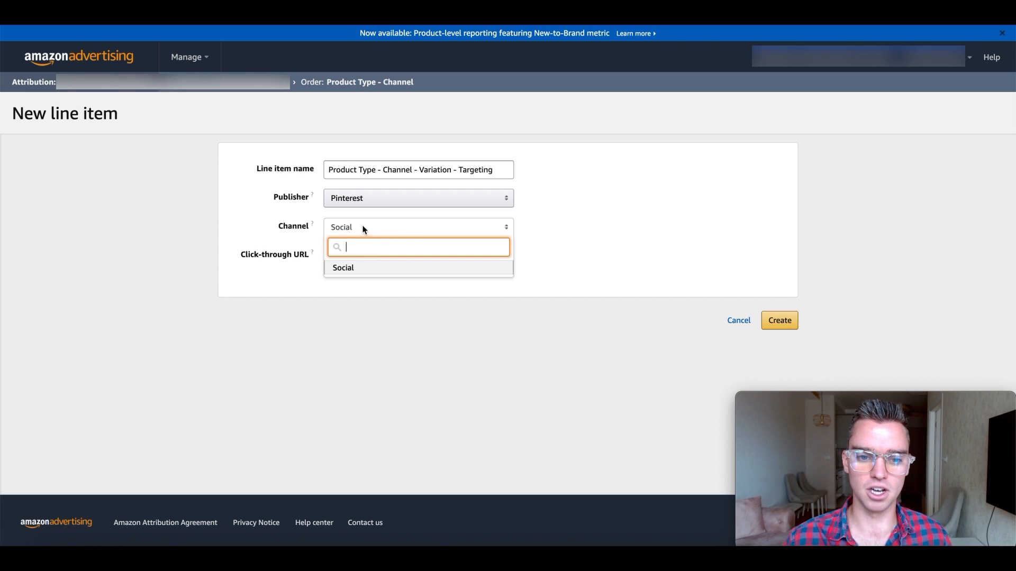
click(368, 271)
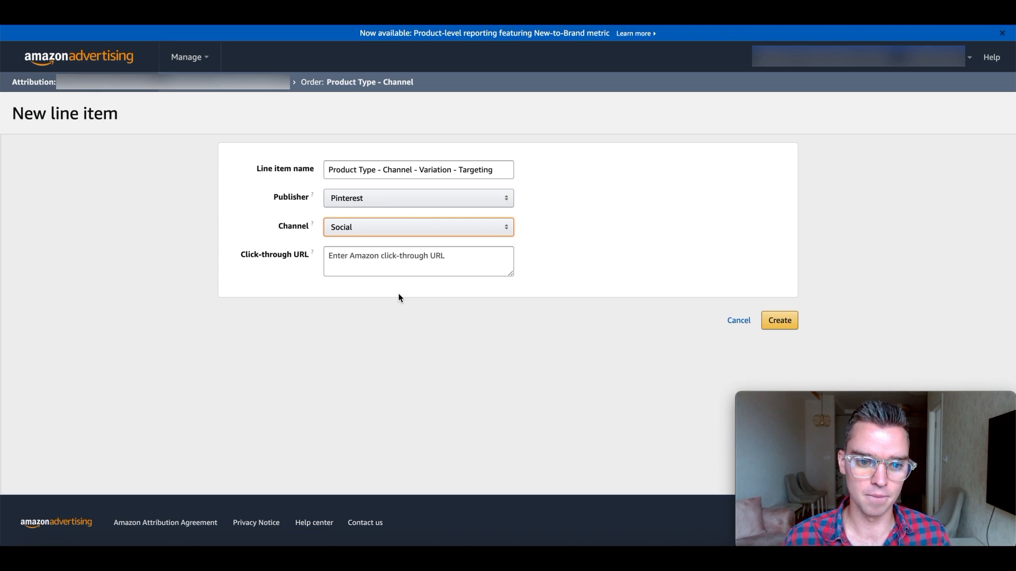
click(372, 256)
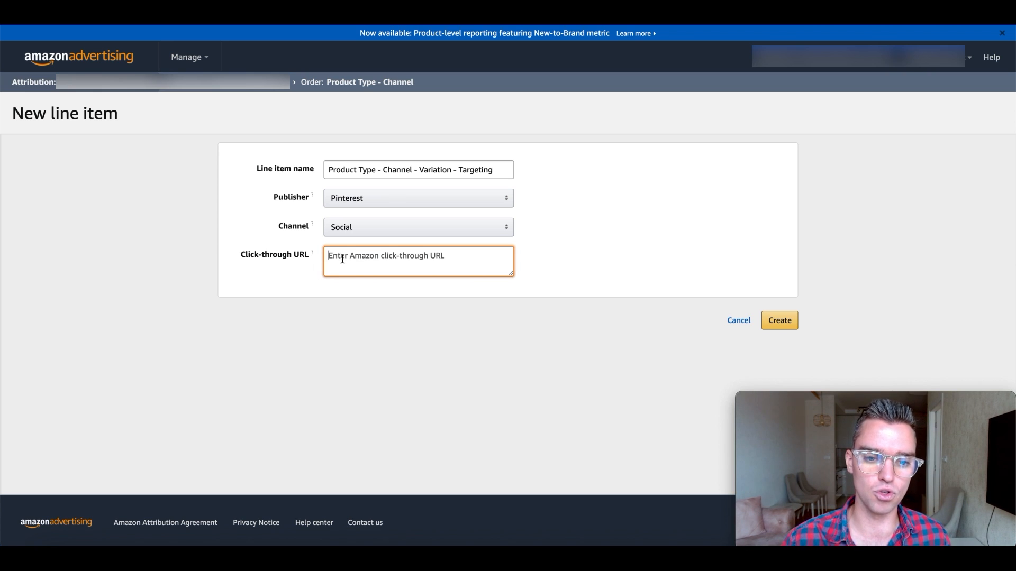
text(https://www.amazon.com/Veken-Packing-Luggage-Organizers-Laundry/dp/B07P4MS29B/)
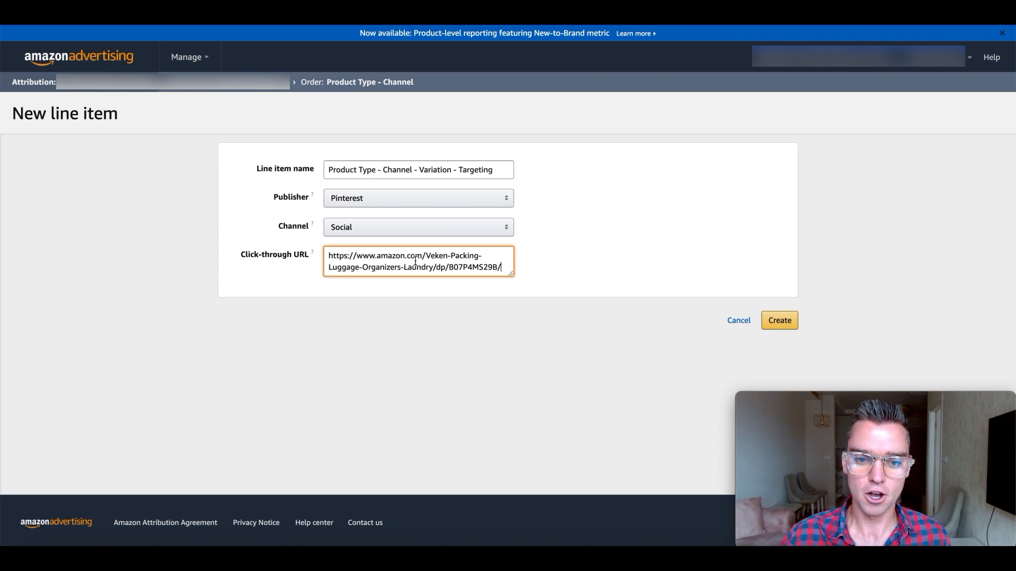
Append "keywords=packing-cubes" to the click-through URL as a trial and remove that keyword part again
text(keywords)
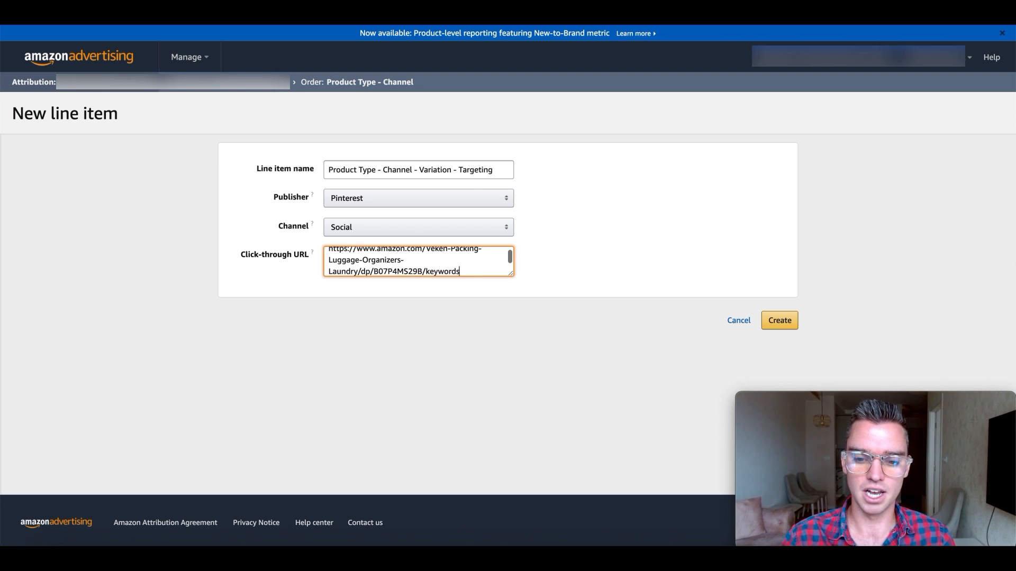
text(=pa)
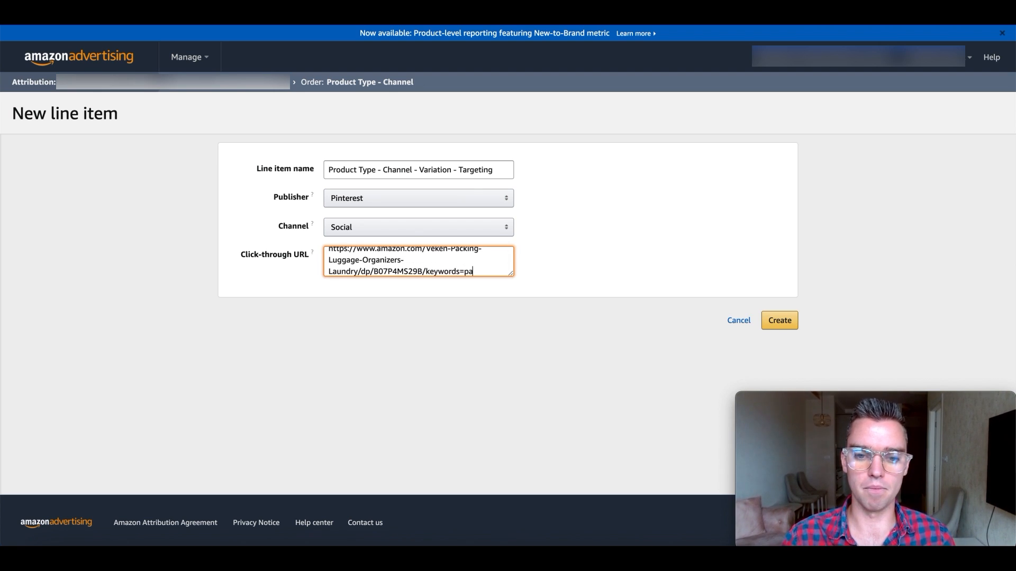
text(cking-cubes)
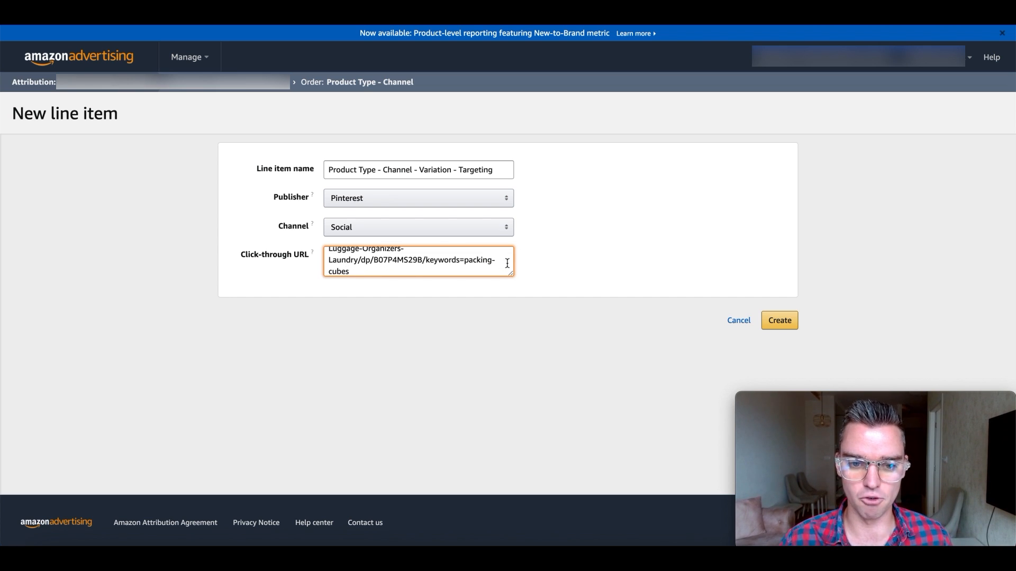
drag(374, 260, 420, 261)
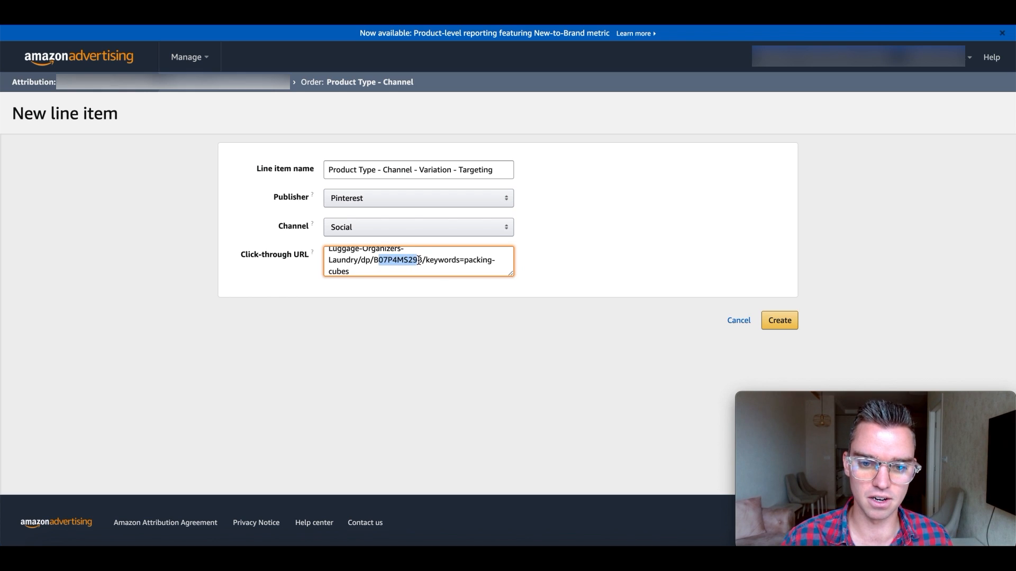
click(383, 267)
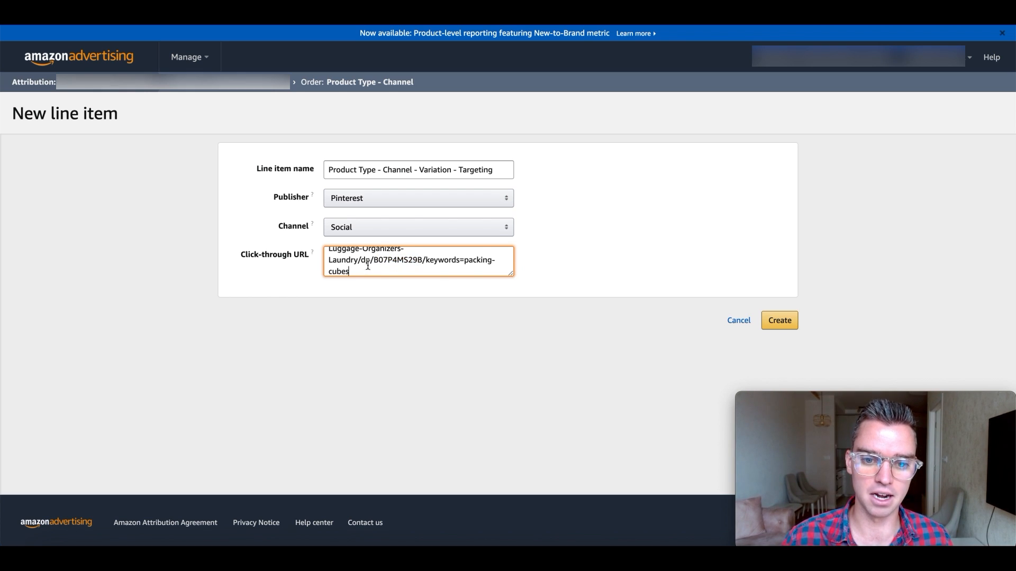
drag(372, 270, 425, 261)
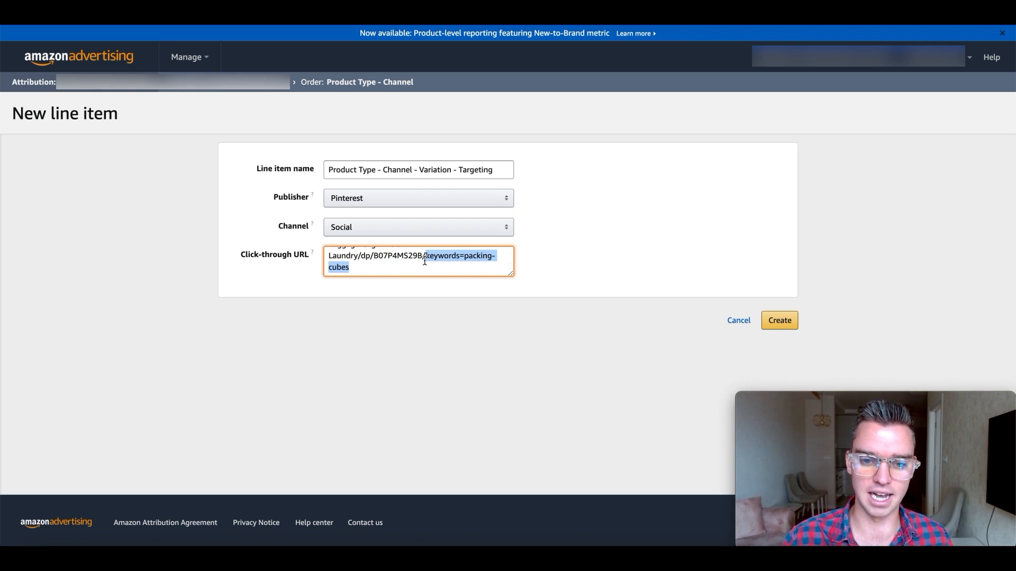
key(BackSpace)
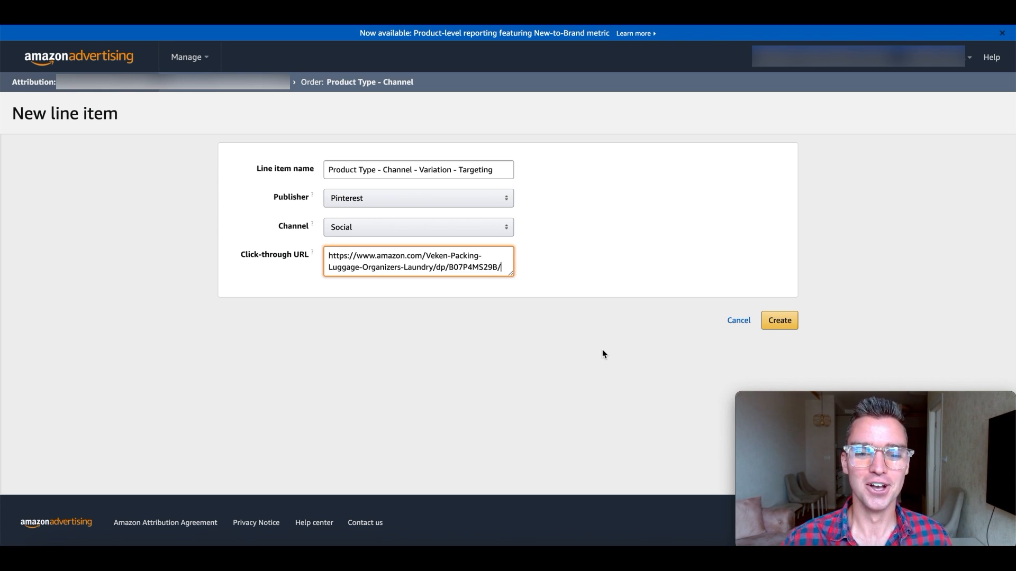
Create the line item and examine its attribution tag, comparing the product URL portion with the appended tracking parameters
click(781, 322)
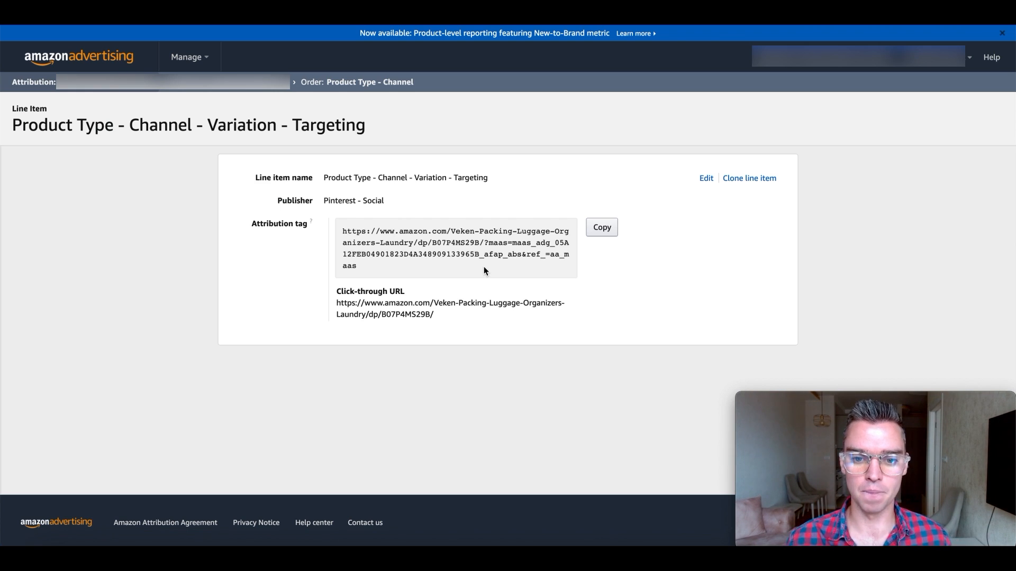
drag(343, 231, 359, 266)
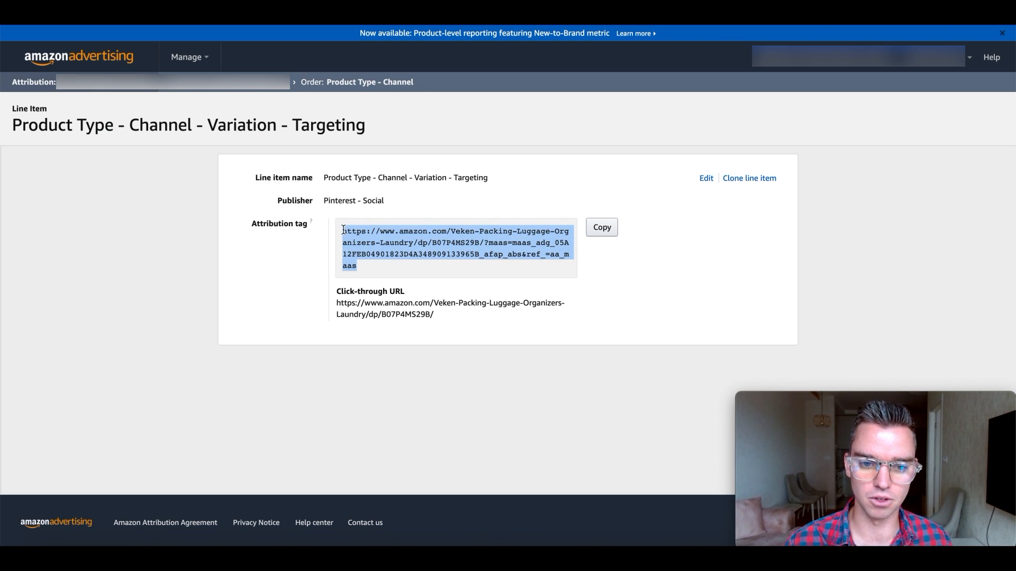
click(483, 243)
drag(483, 243, 343, 235)
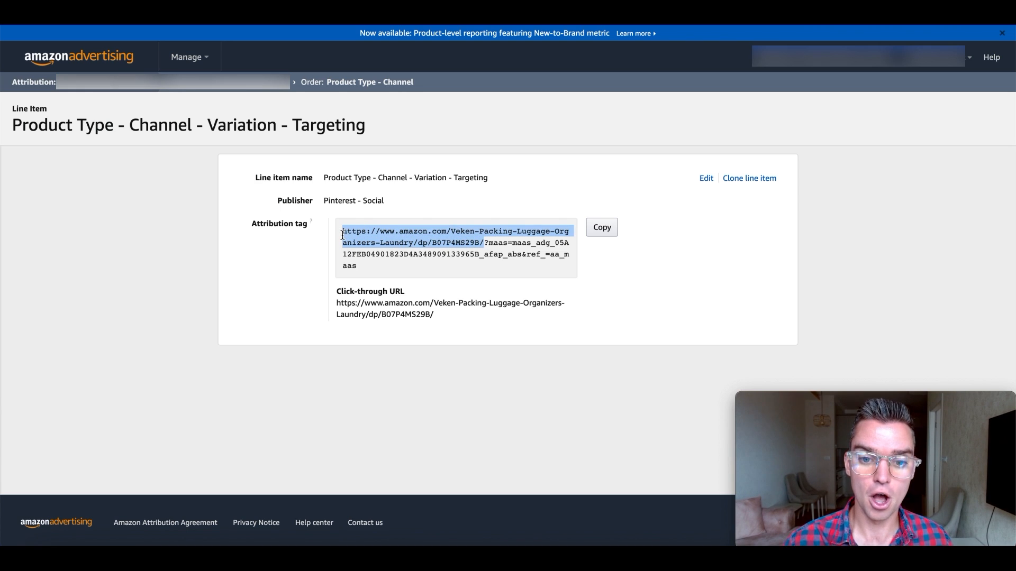
triple_click(496, 240)
drag(484, 243, 522, 265)
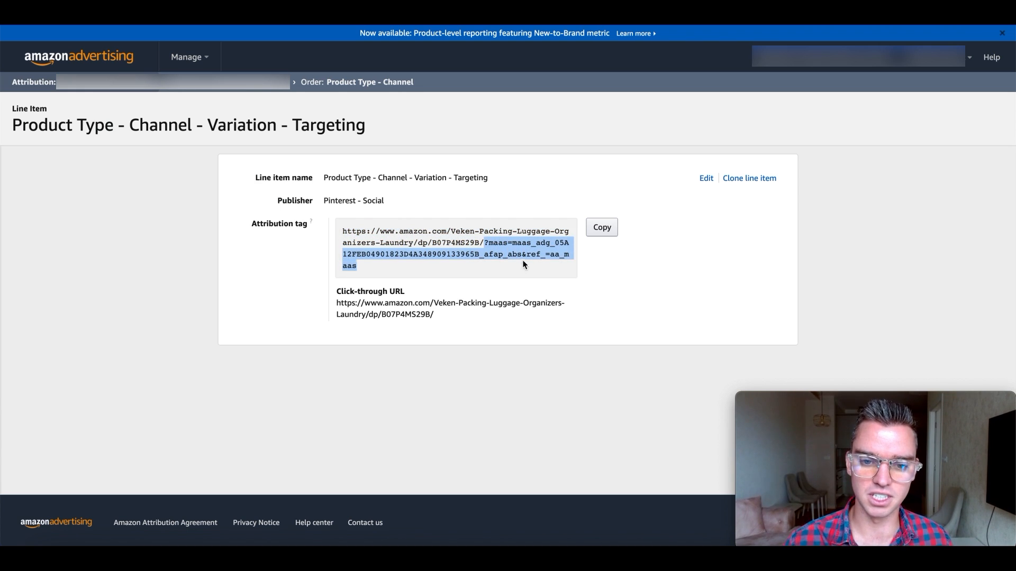
triple_click(525, 267)
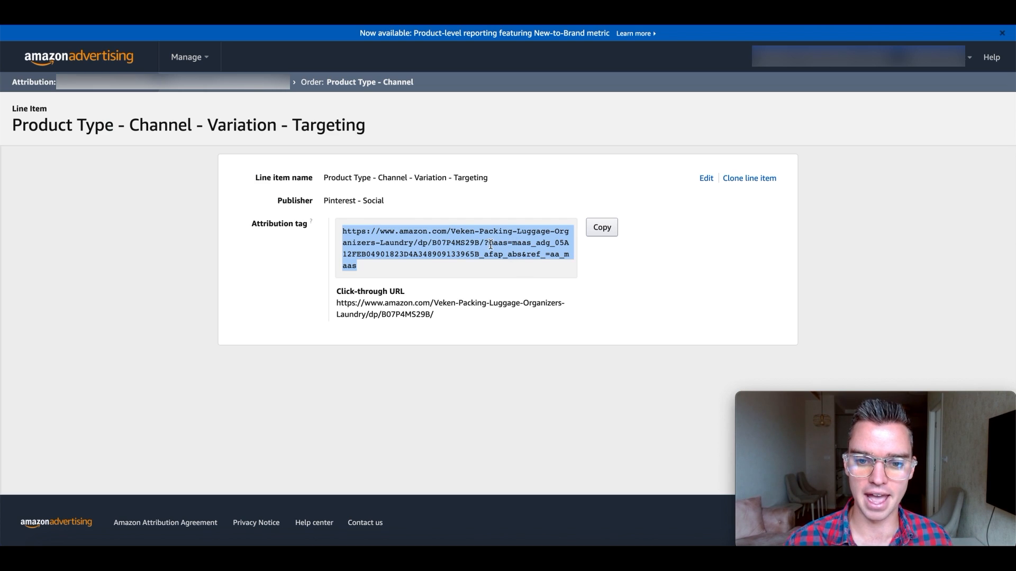
click(597, 257)
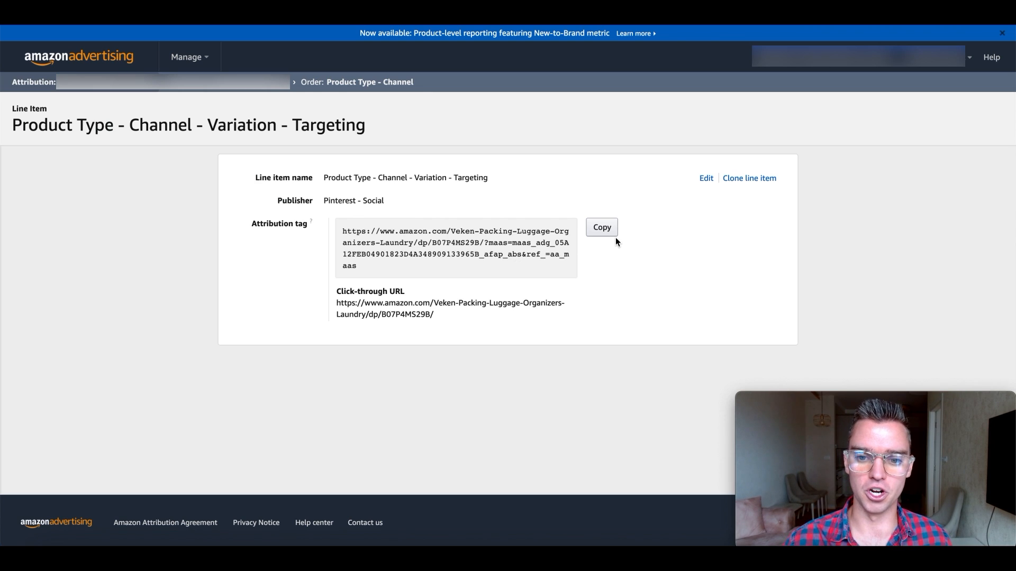
Copy the line item's full attribution tag after comparing it with the plain click-through URL below it
click(602, 227)
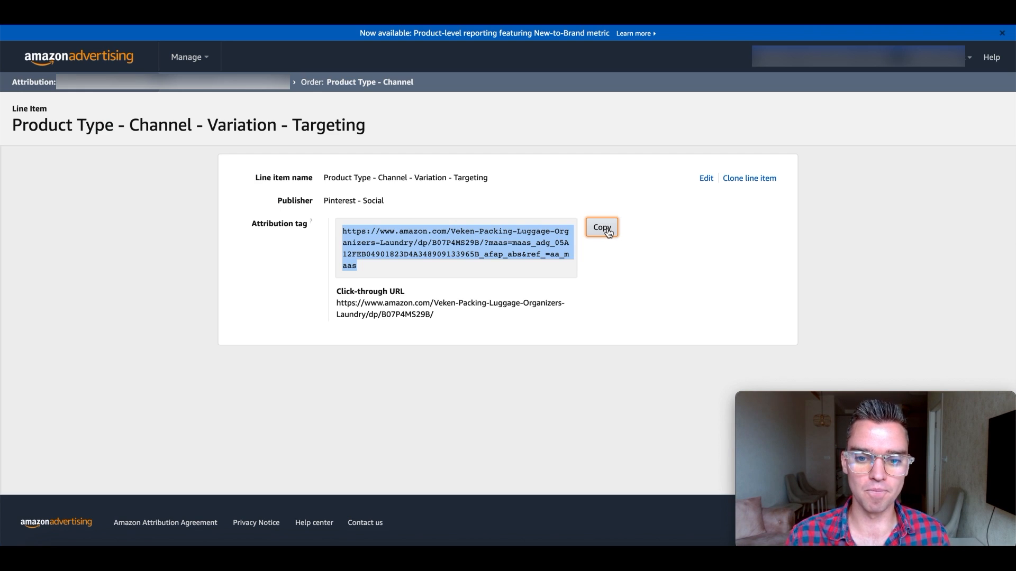
click(459, 305)
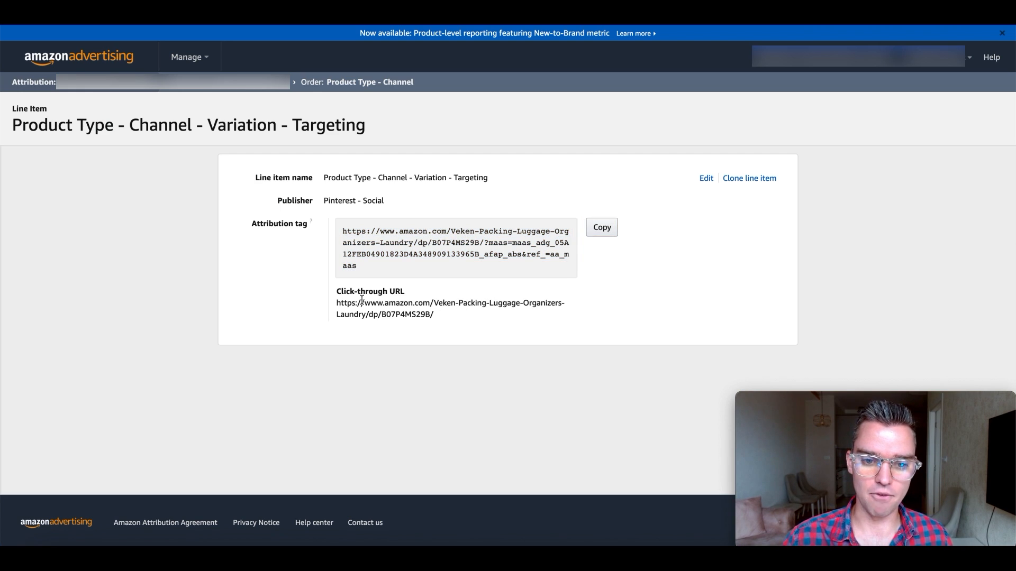
drag(337, 292, 406, 293)
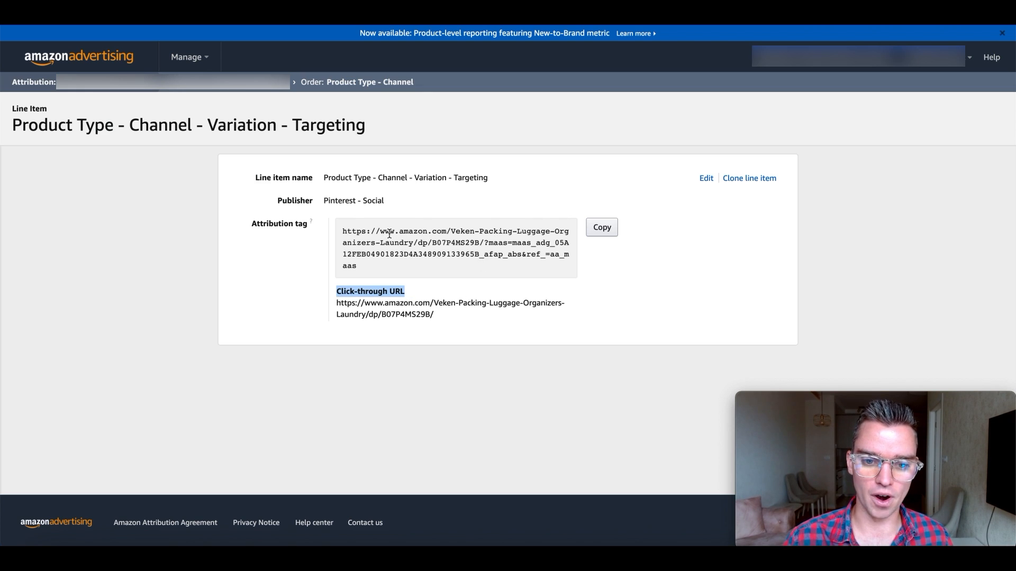
drag(437, 317, 339, 307)
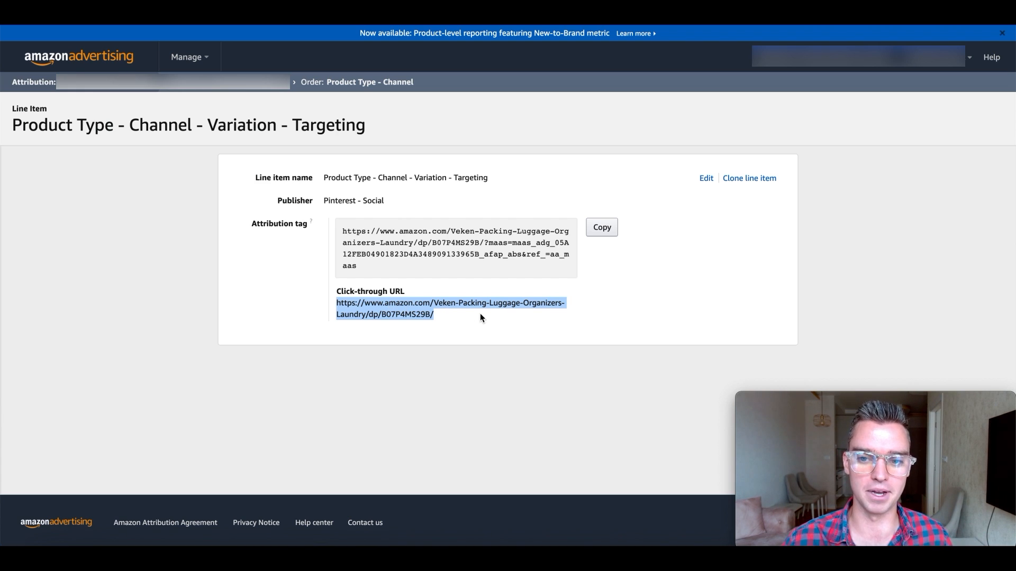
triple_click(395, 262)
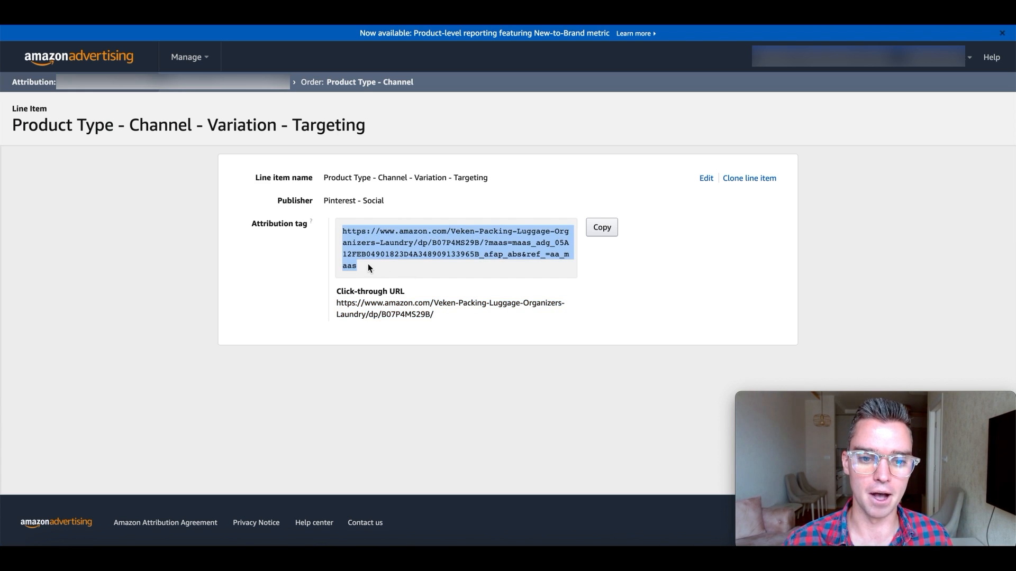
click(602, 227)
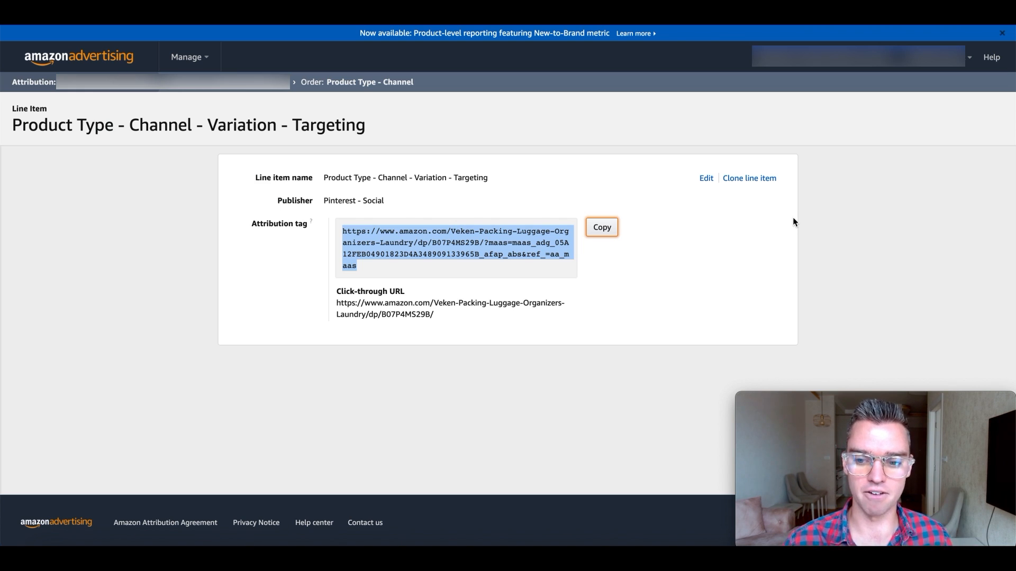
click(692, 239)
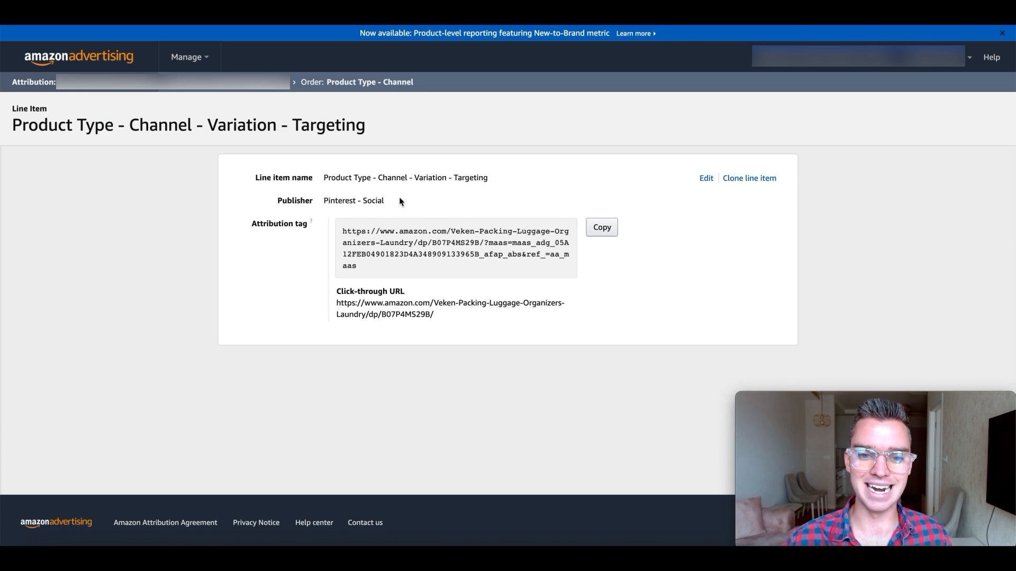
Examine the line item's click-through URL, highlighting the whole product link for review
drag(443, 316, 337, 303)
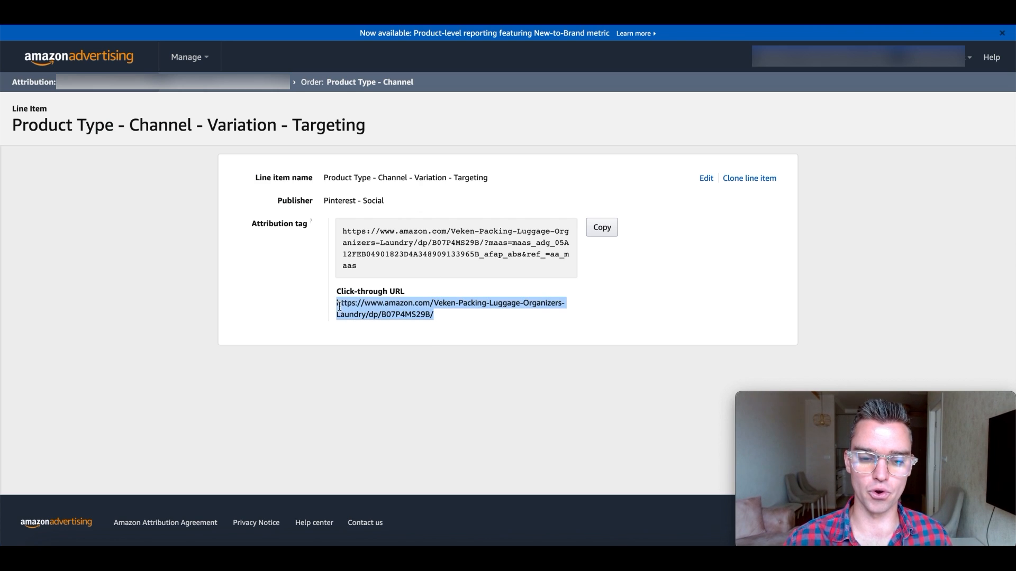
click(394, 309)
drag(453, 319, 344, 303)
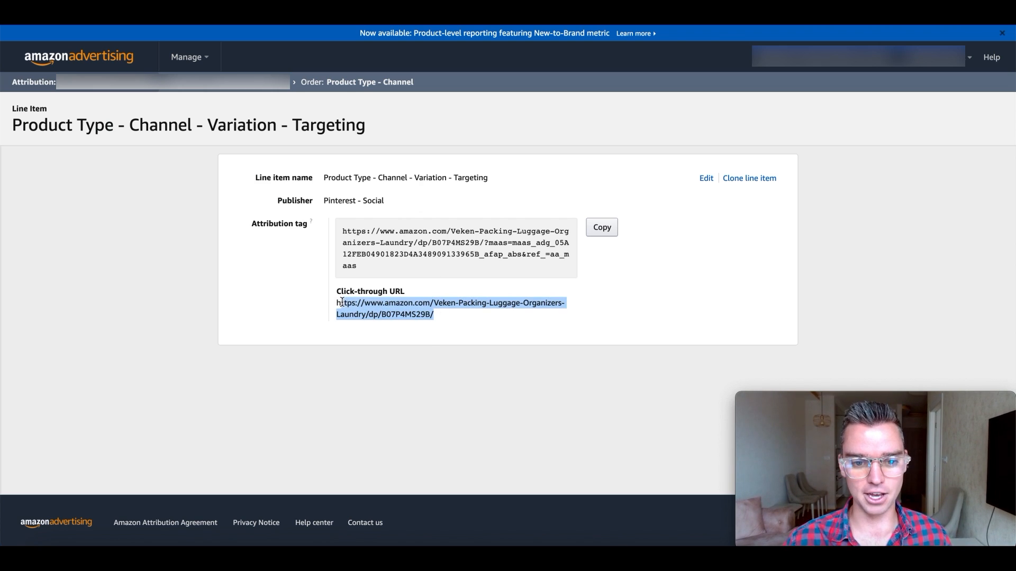
click(443, 317)
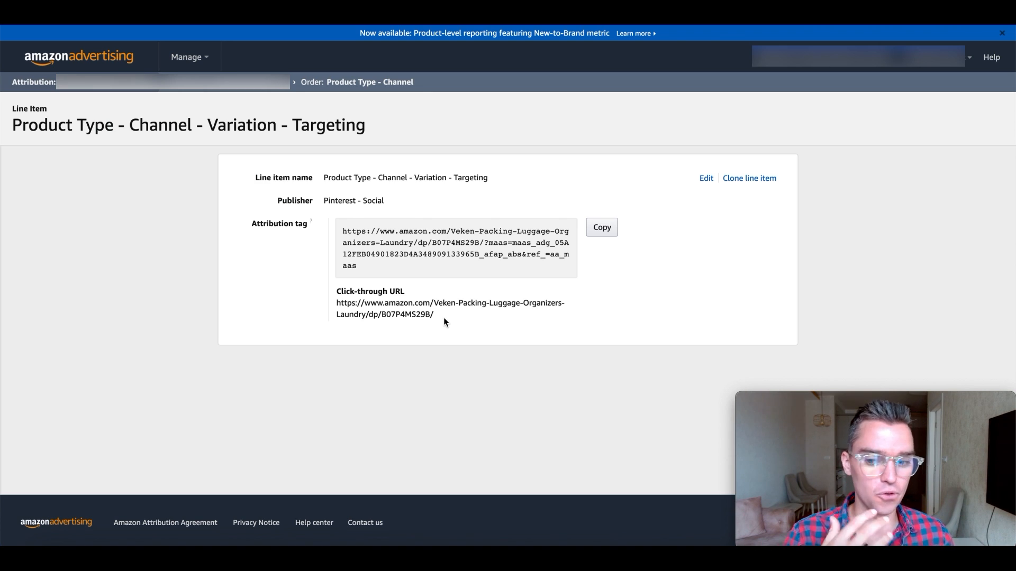
Clone the line item and create the copy under the name "Packing Cube - Pinterest Ad - Blue - Keyword - Ad B"
click(747, 179)
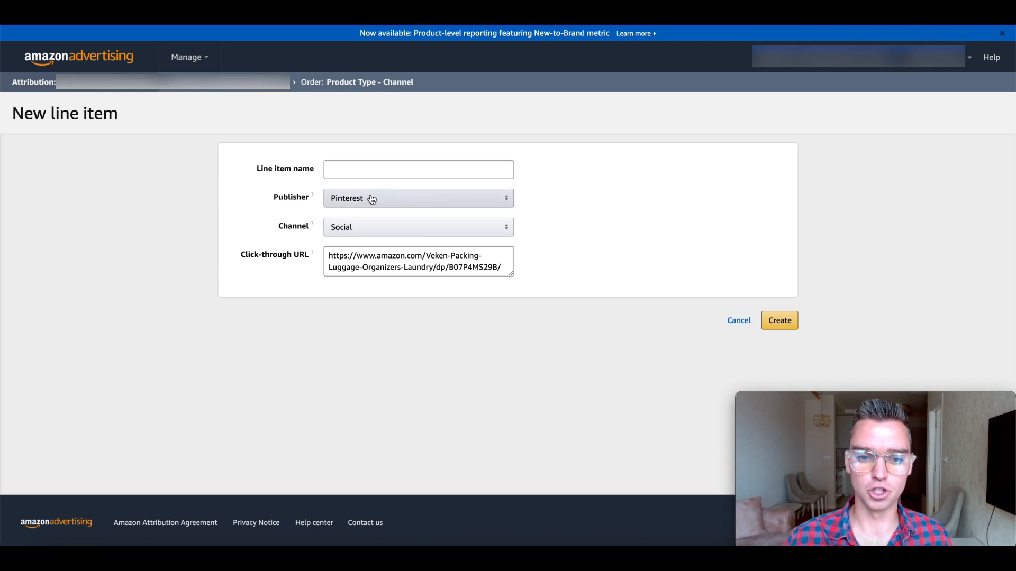
click(352, 166)
text(Packing Cube)
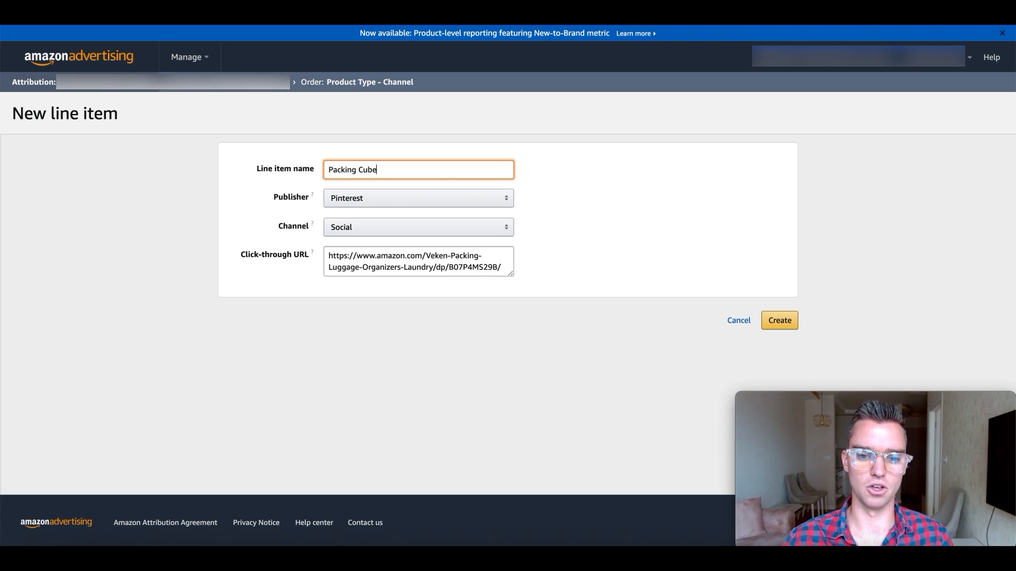
text( - Pinterest Ad)
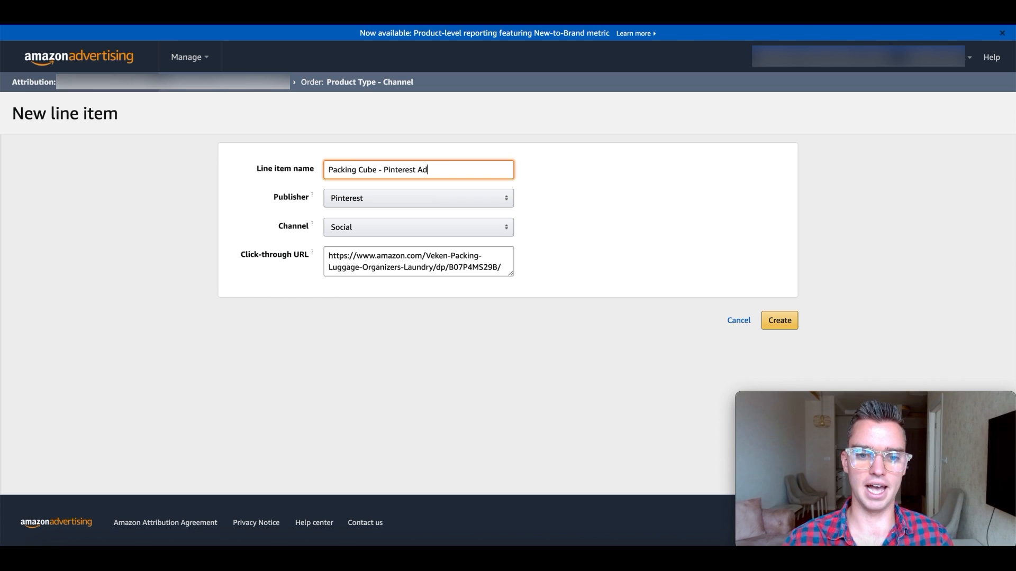
text( - Blue)
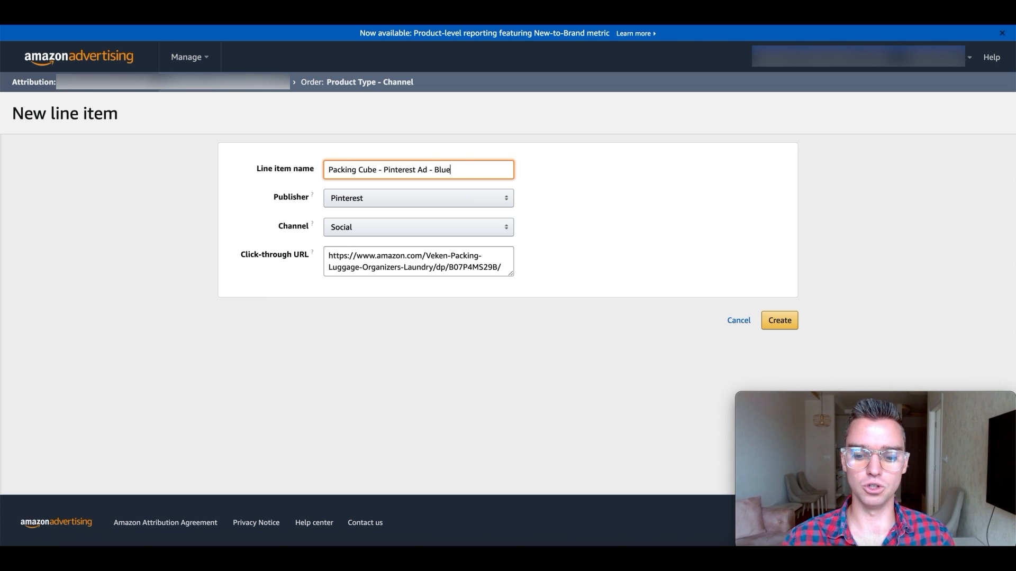
text( - Keyword - Ad B)
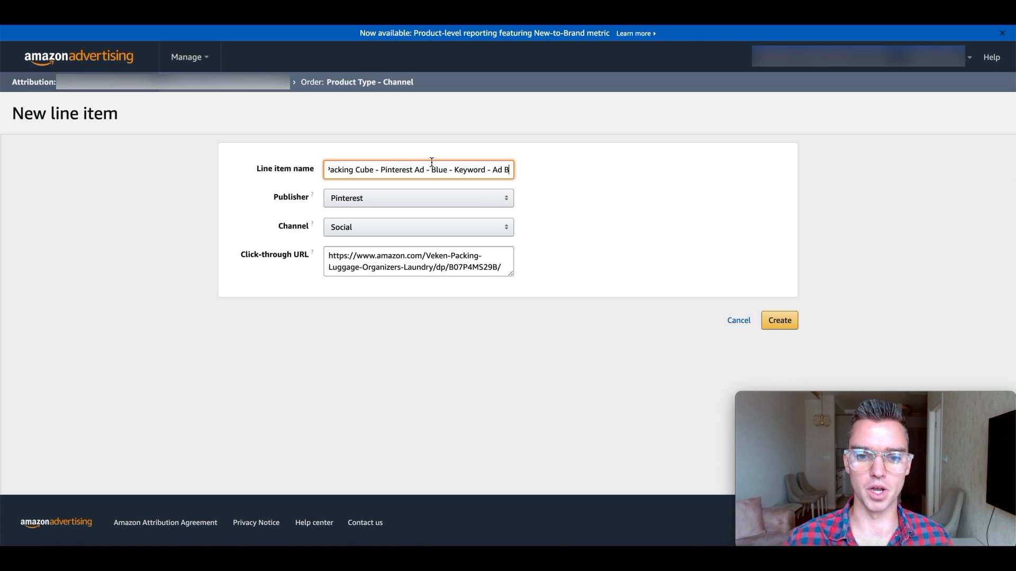
click(777, 324)
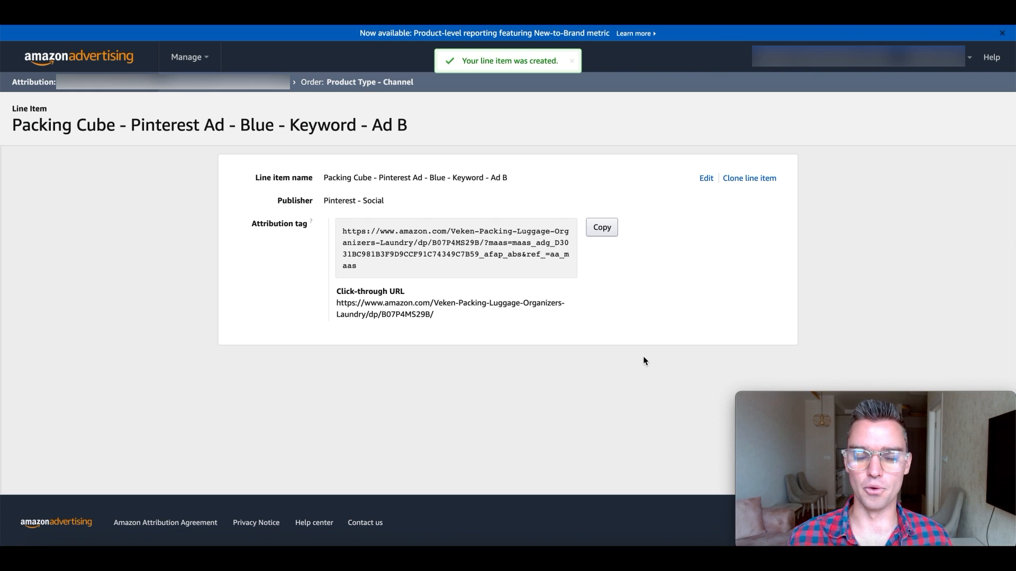